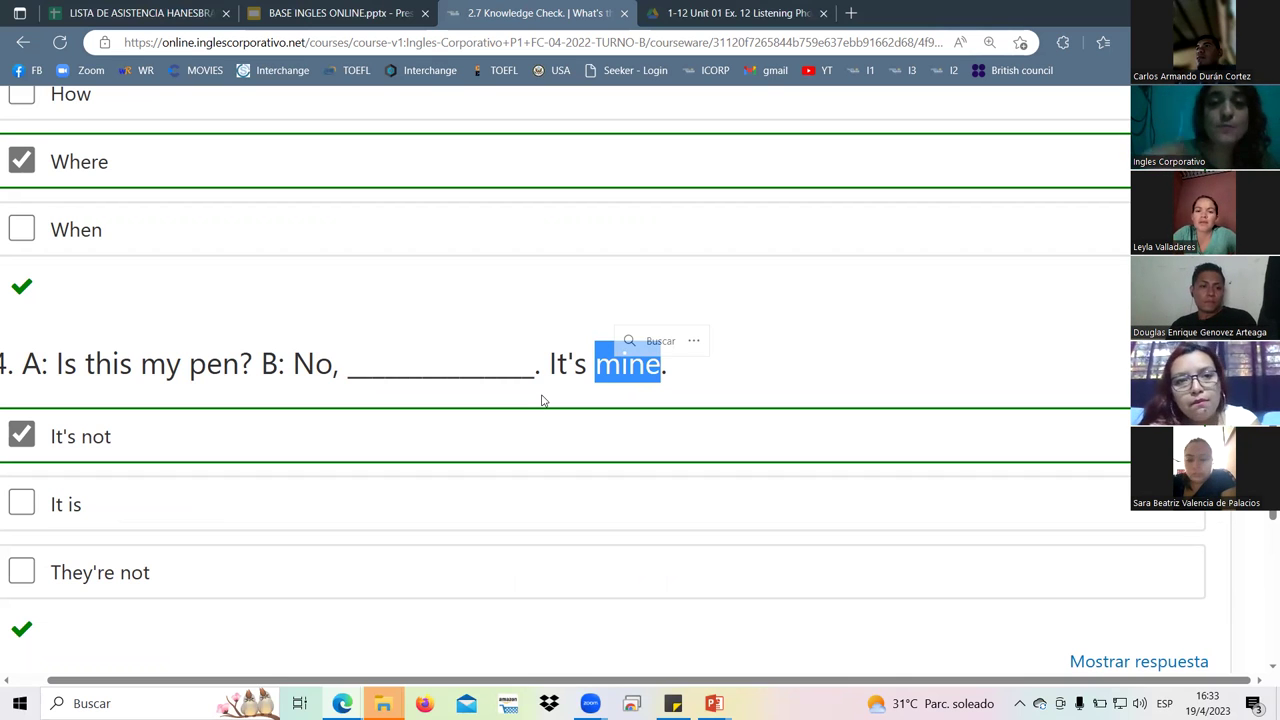
scroll(740, 460, up, 15)
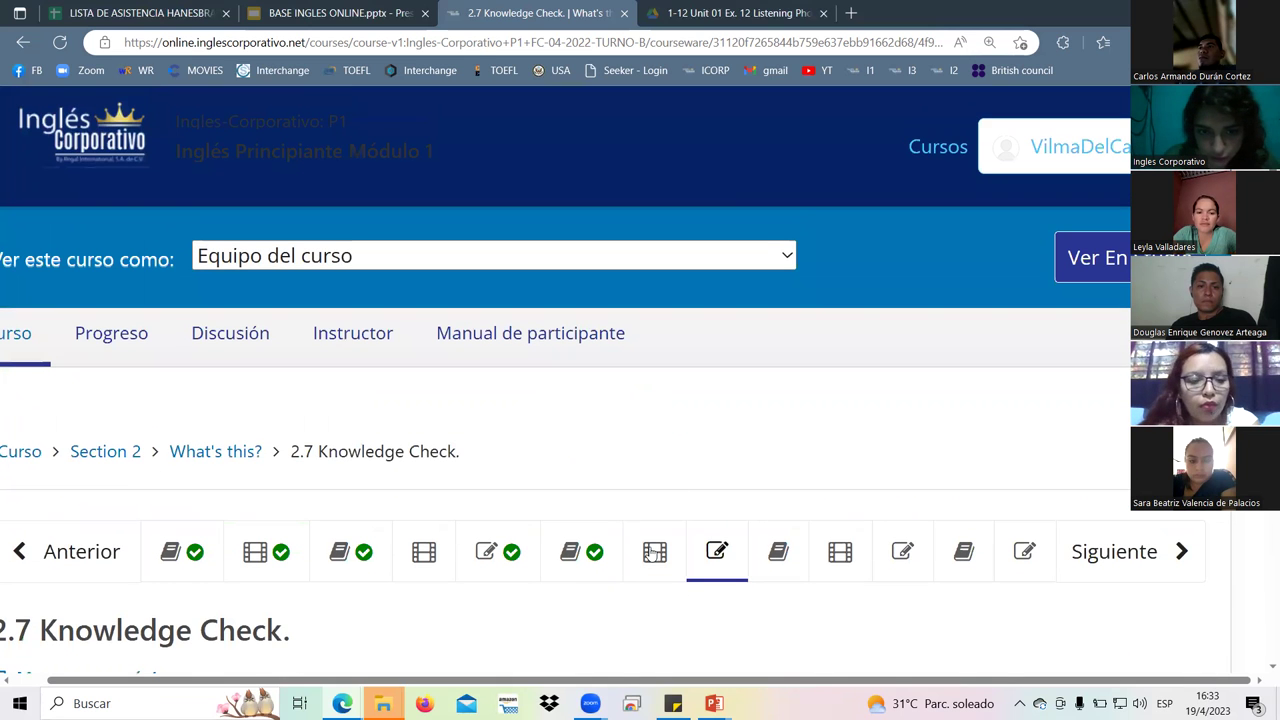
scroll(724, 558, down, 1)
scroll(724, 558, up, 1)
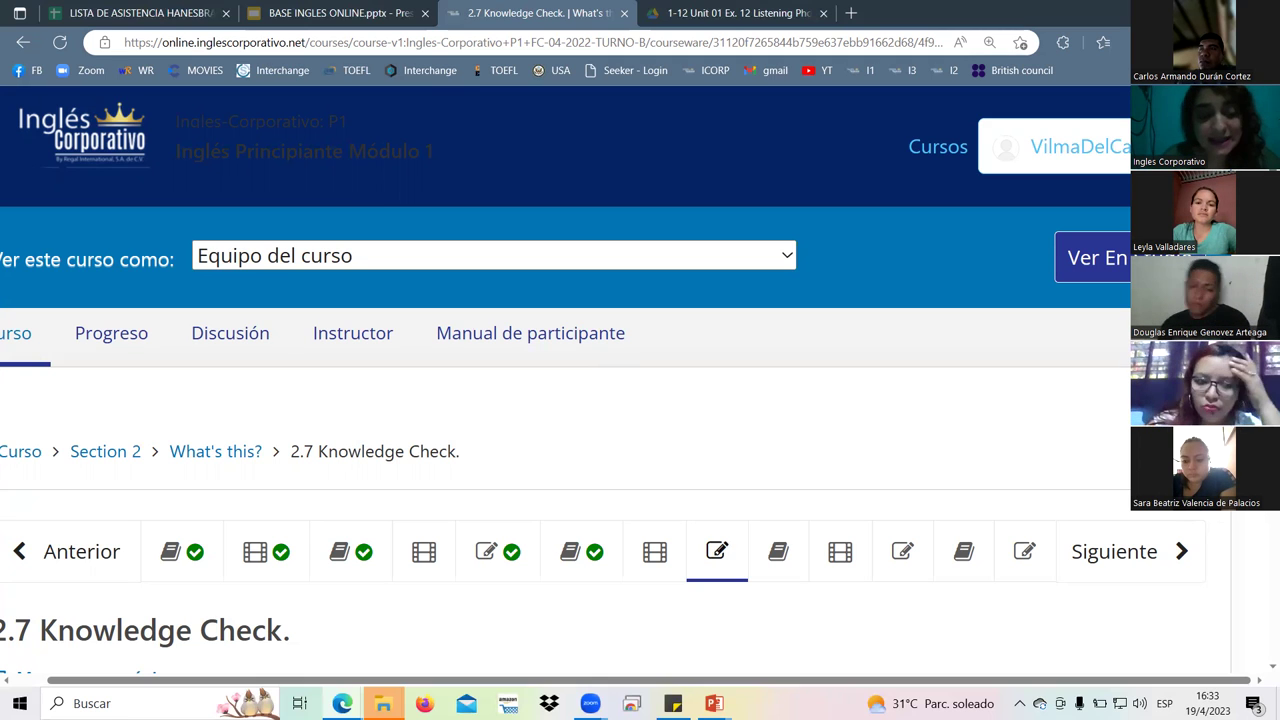
key(alt+Tab)
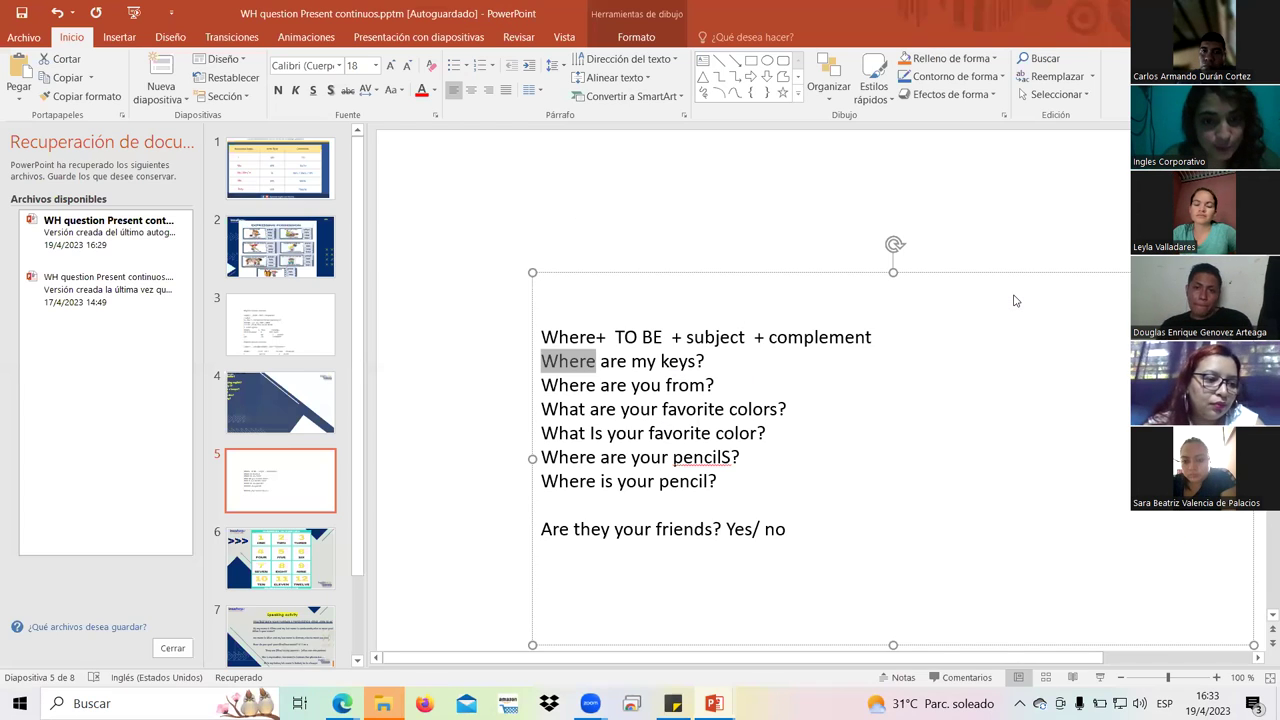
key(alt+Tab)
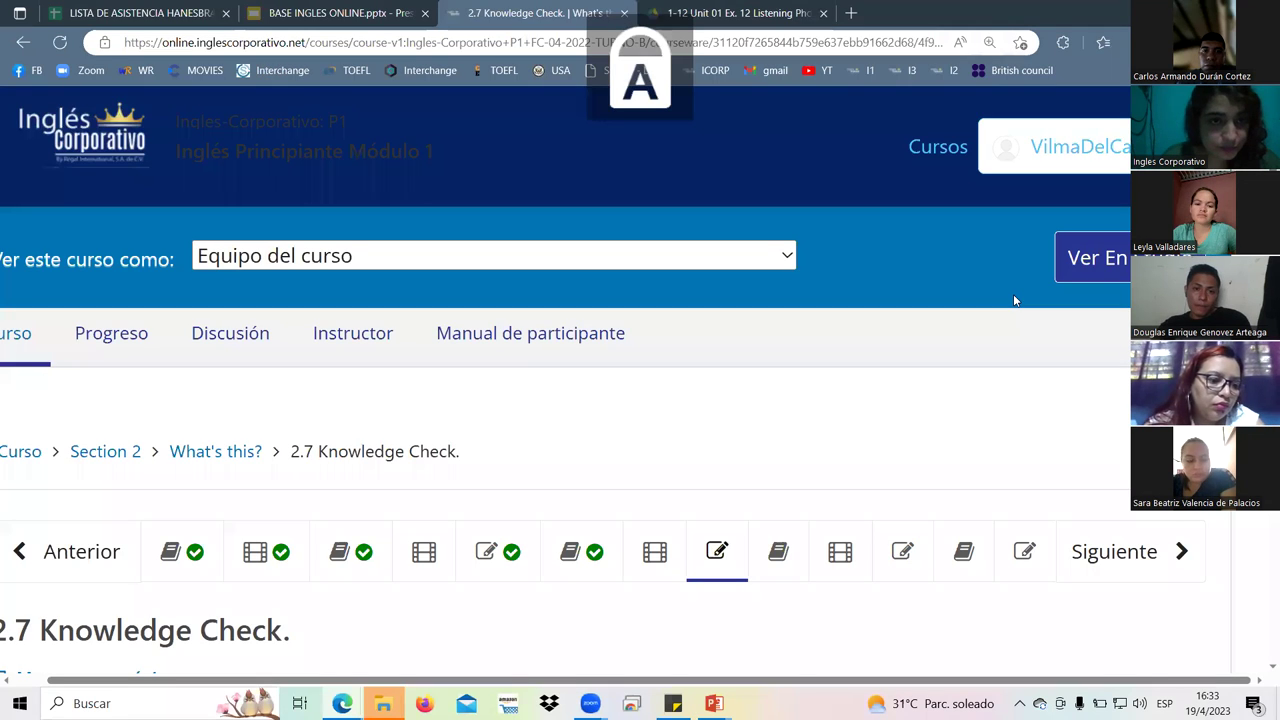
Switch to the LISTA DE ASISTENCIA HANESBRAND spreadsheet and open the P1-09-SOCKS-TURNO-C-04-23 sheet.
click(207, 12)
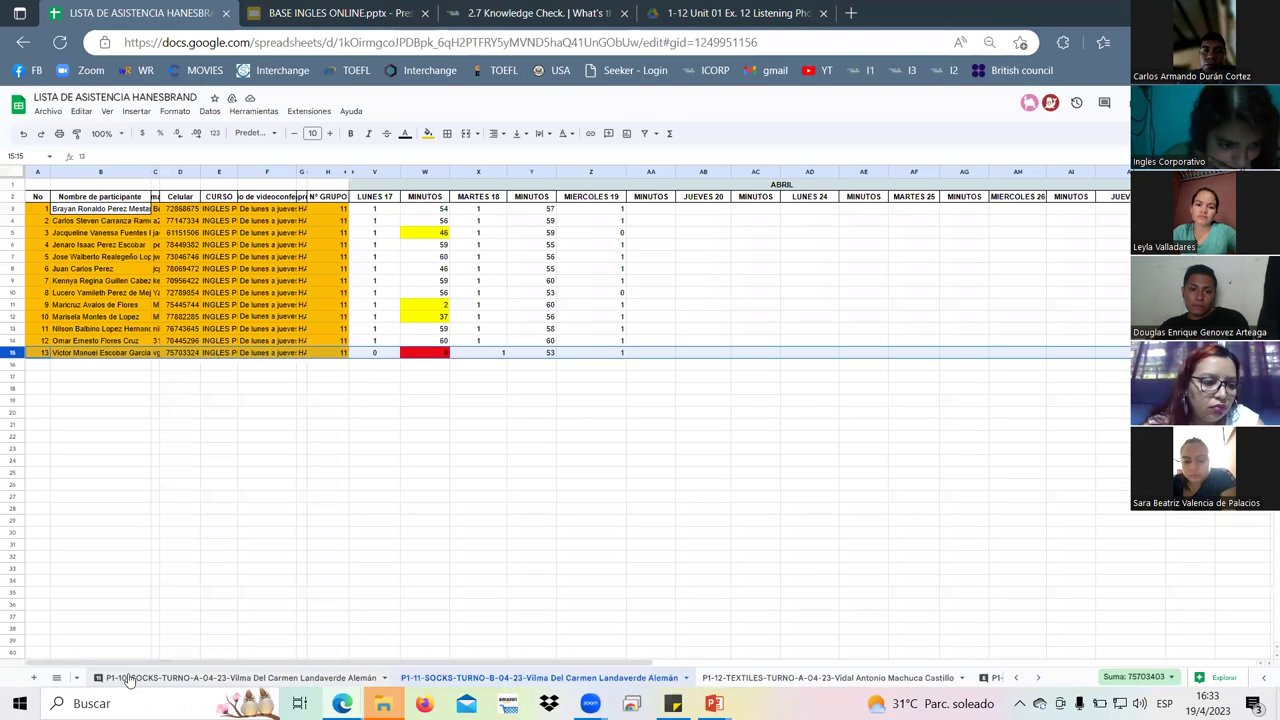
click(56, 677)
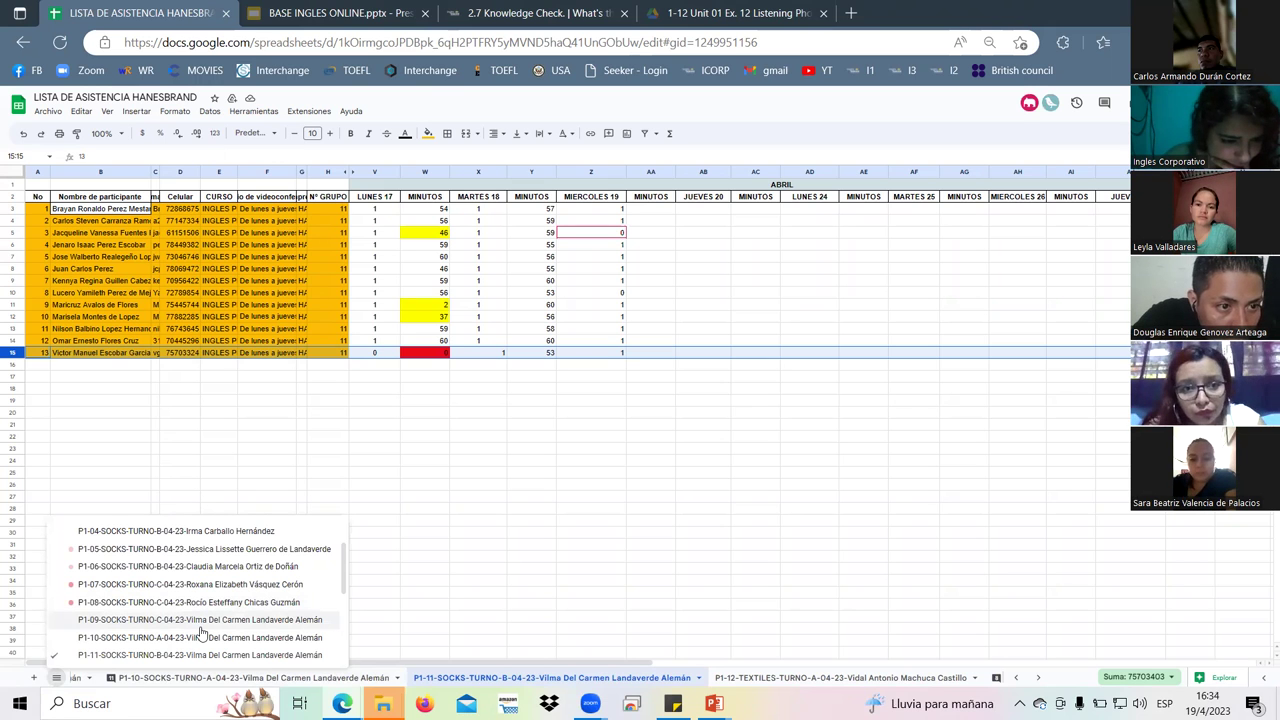
click(200, 621)
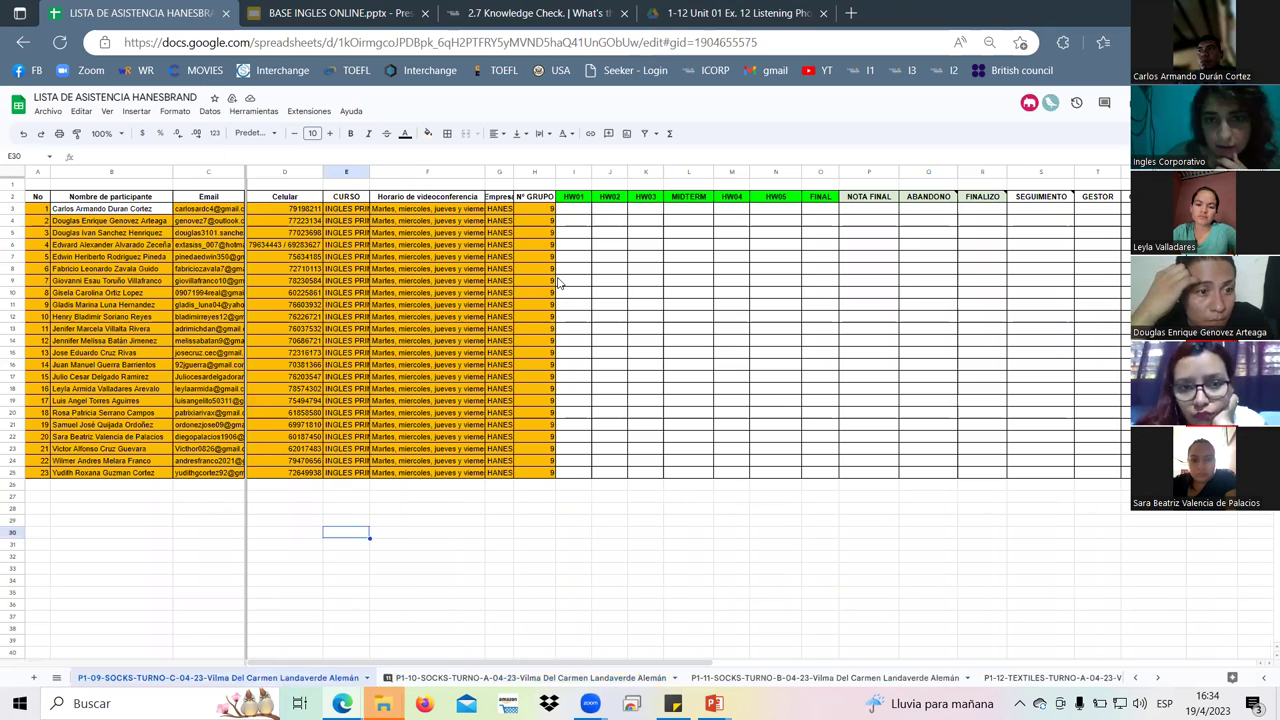
drag(285, 201, 1120, 199)
right_click(963, 202)
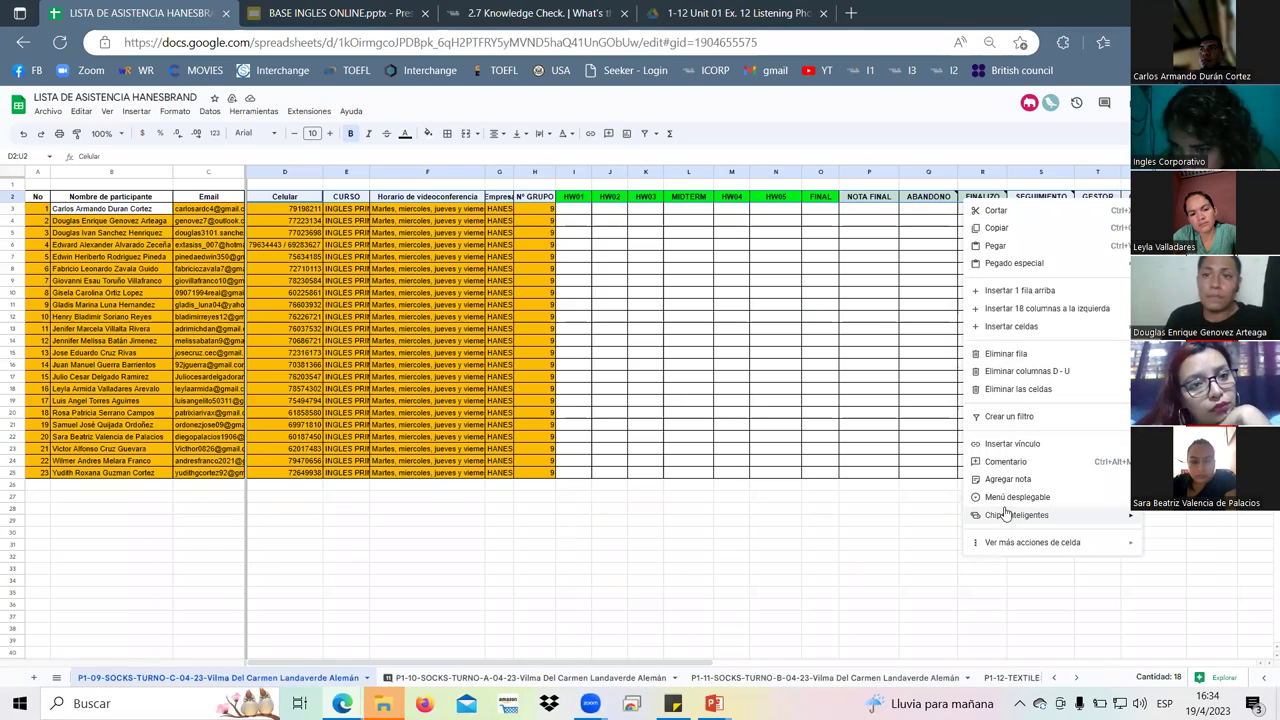
mouse_move(1047, 329)
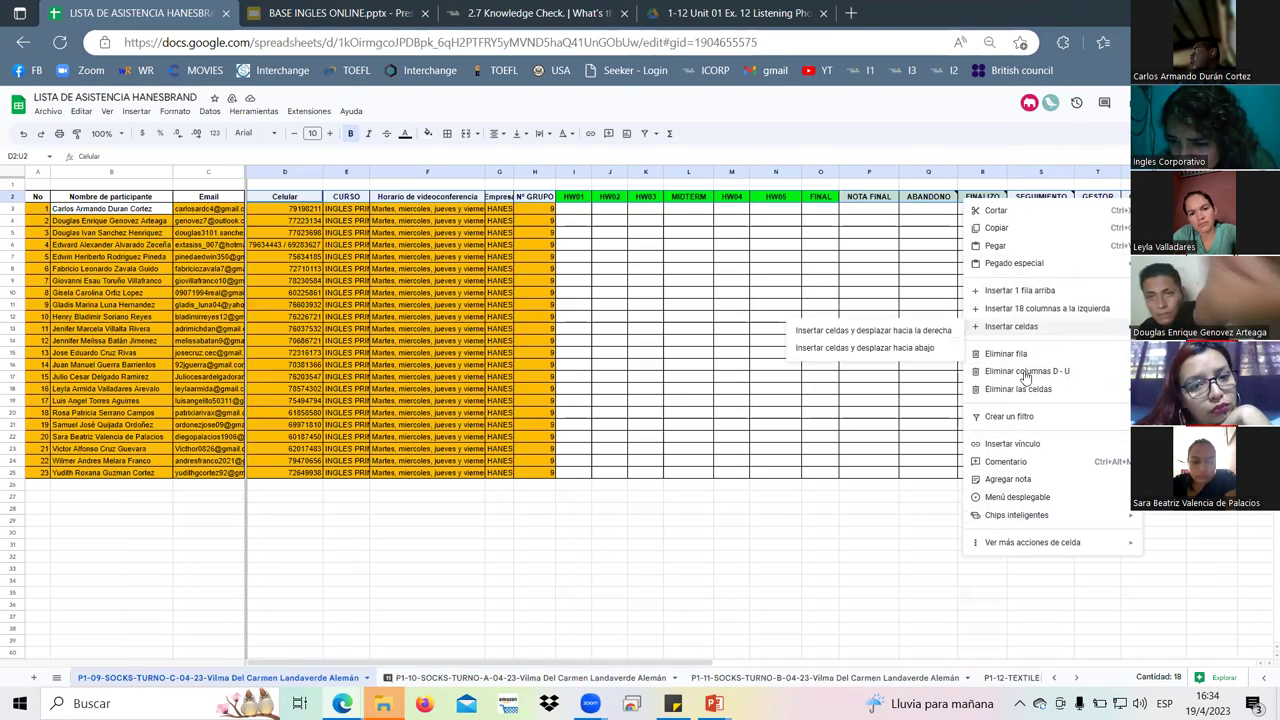
click(864, 539)
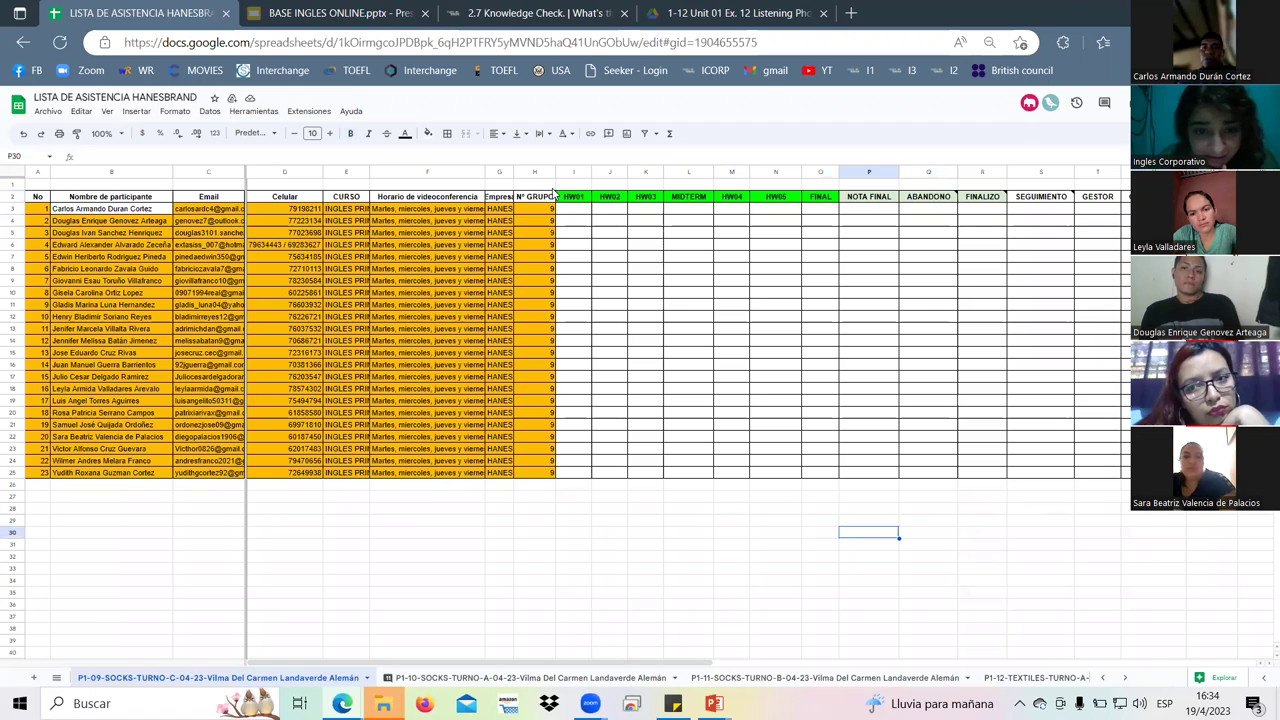
Hide columns I through U, from HW01 to the column after GESTOR.
drag(567, 172, 982, 172)
drag(1094, 190, 1140, 174)
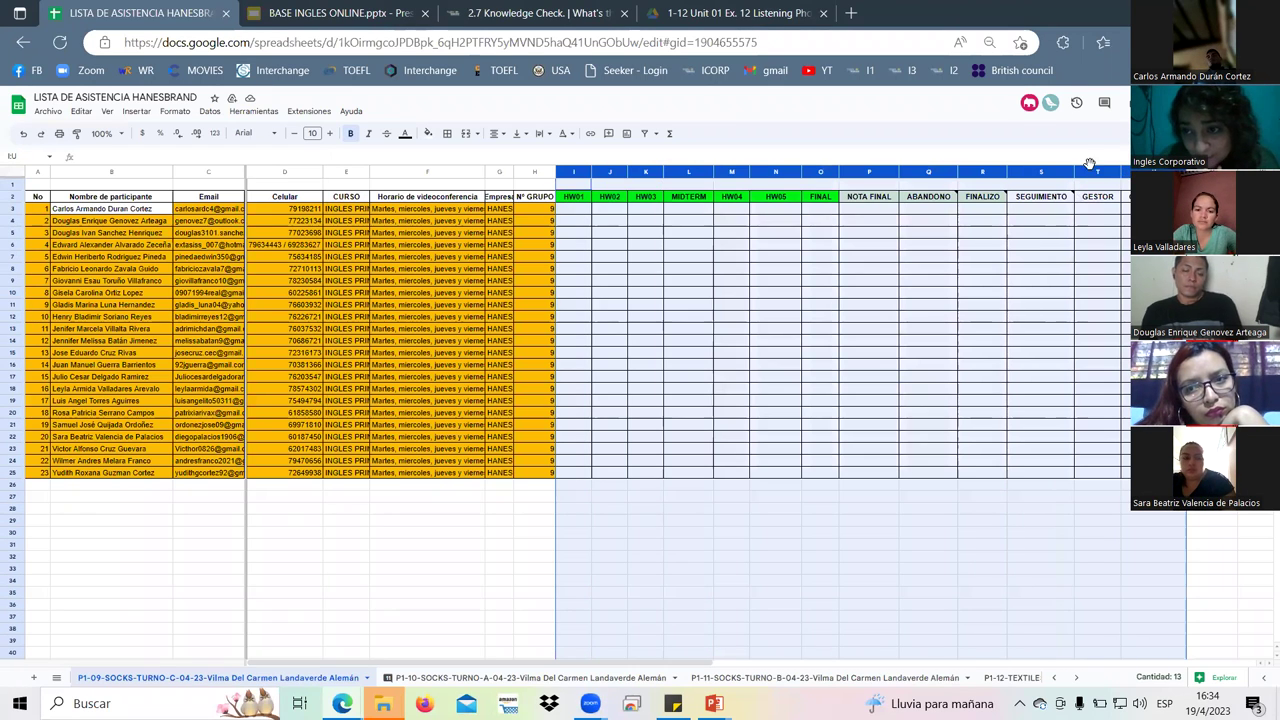
right_click(1087, 176)
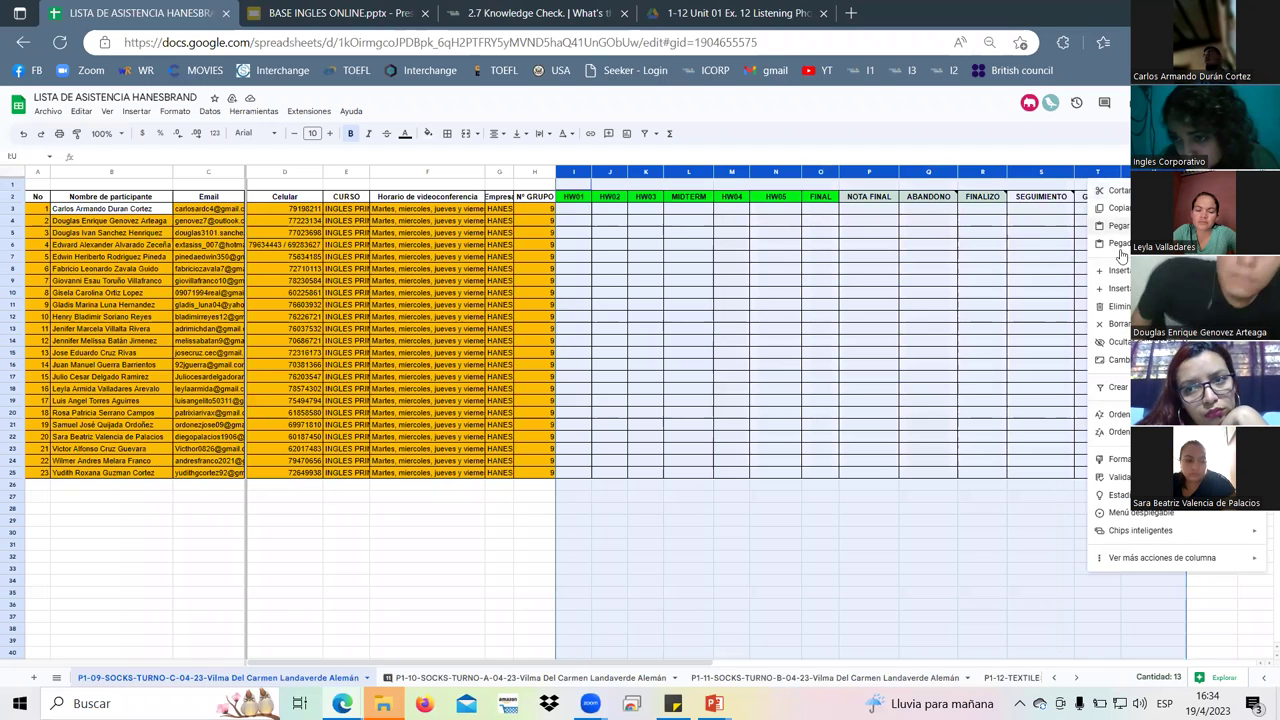
click(1121, 346)
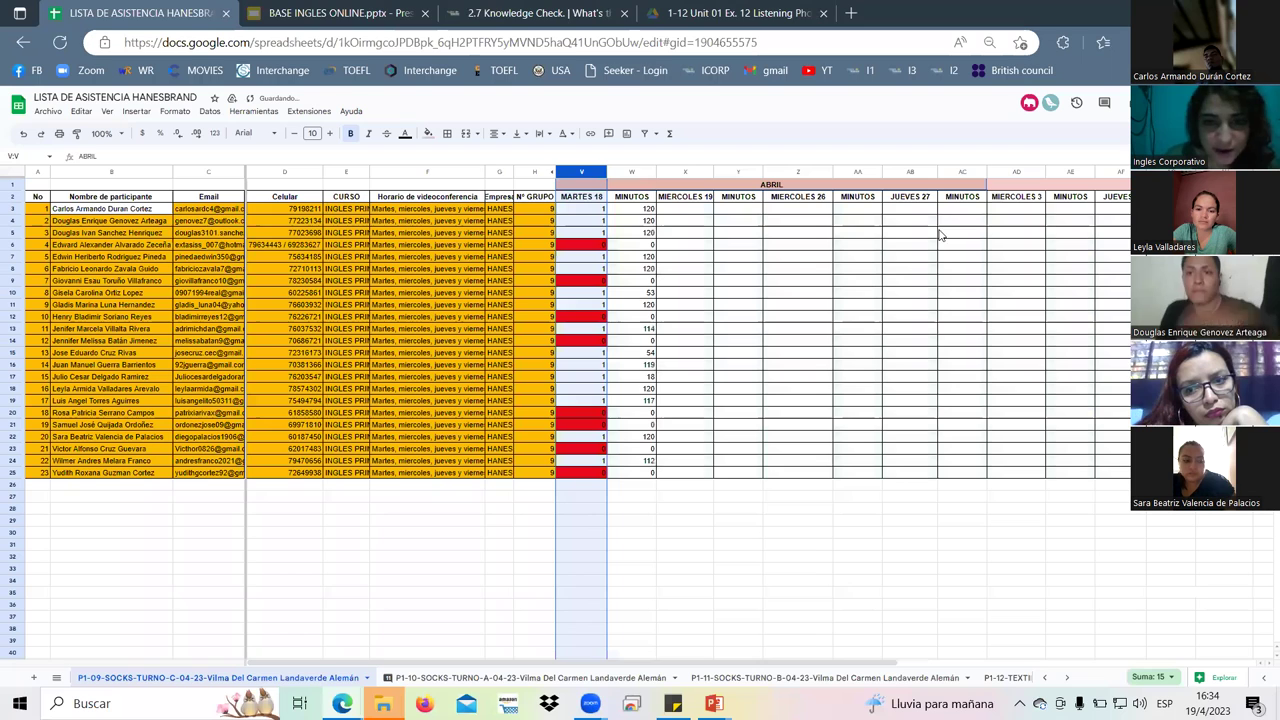
Record attendance for MIERCOLES 19 in cells X3 to X8 as 1, 1, 0, 1, 1, 1.
click(681, 214)
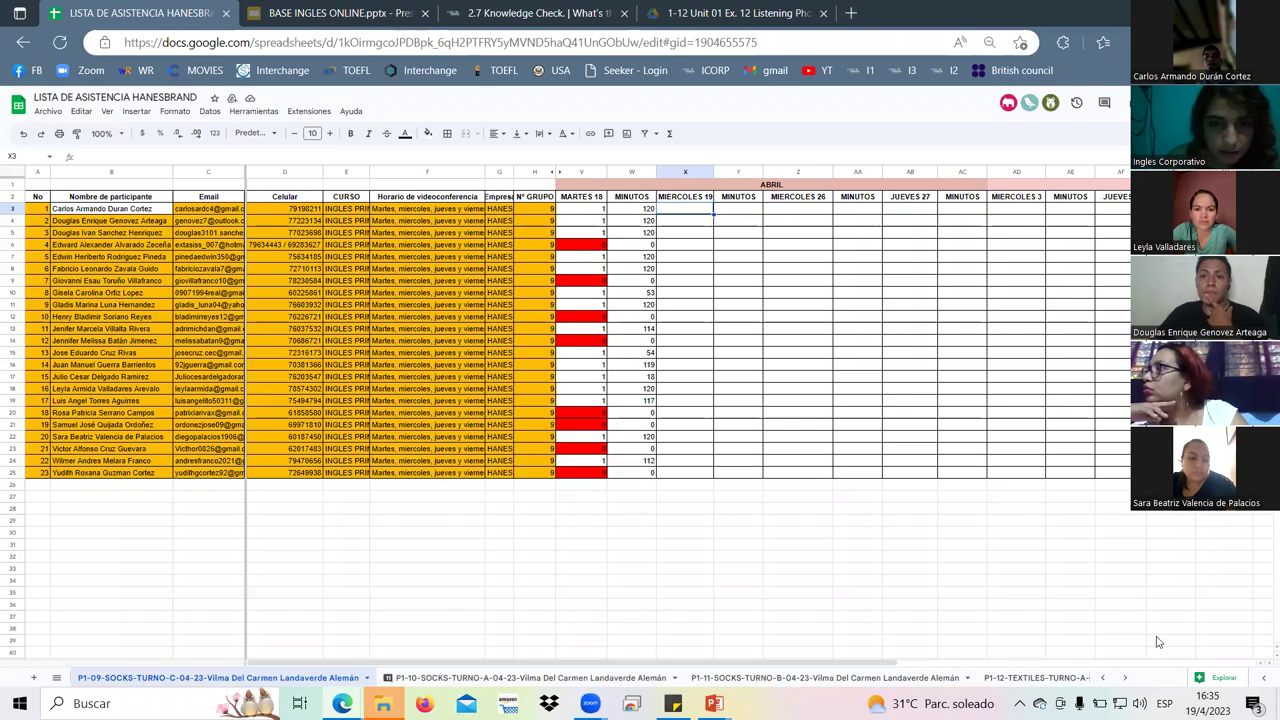
text(1)
key(Return)
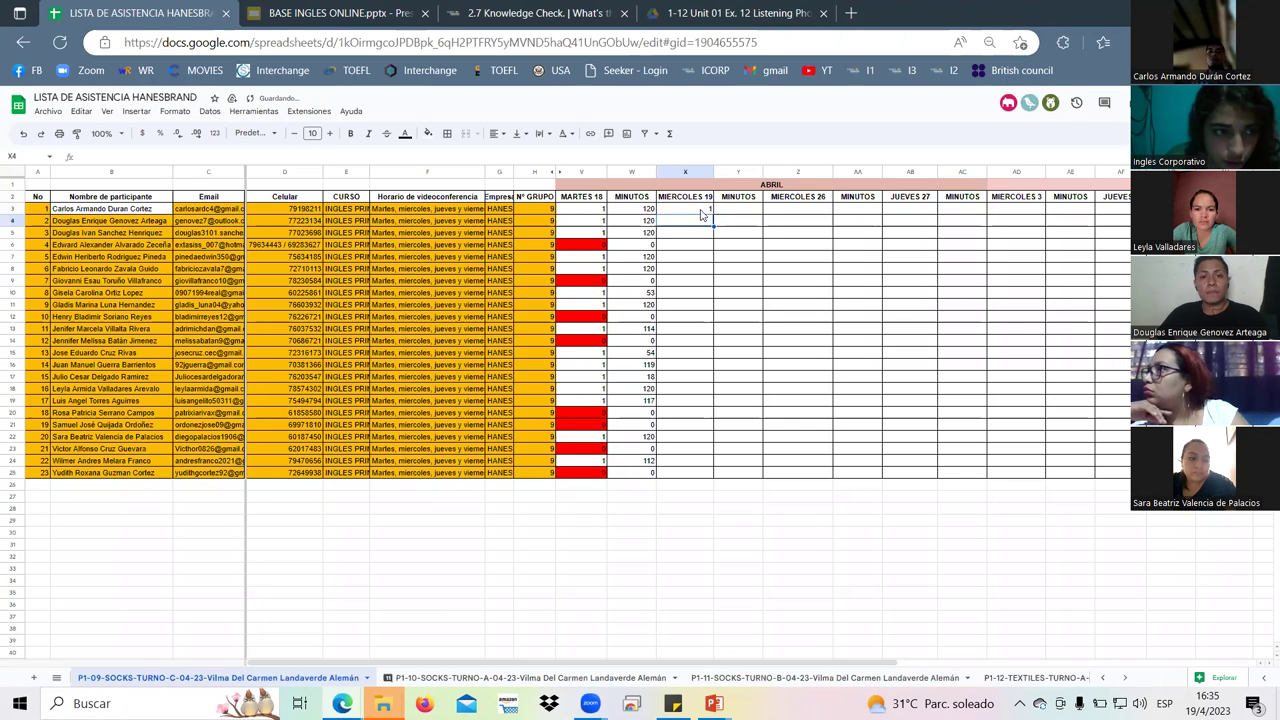
text(1)
key(Return)
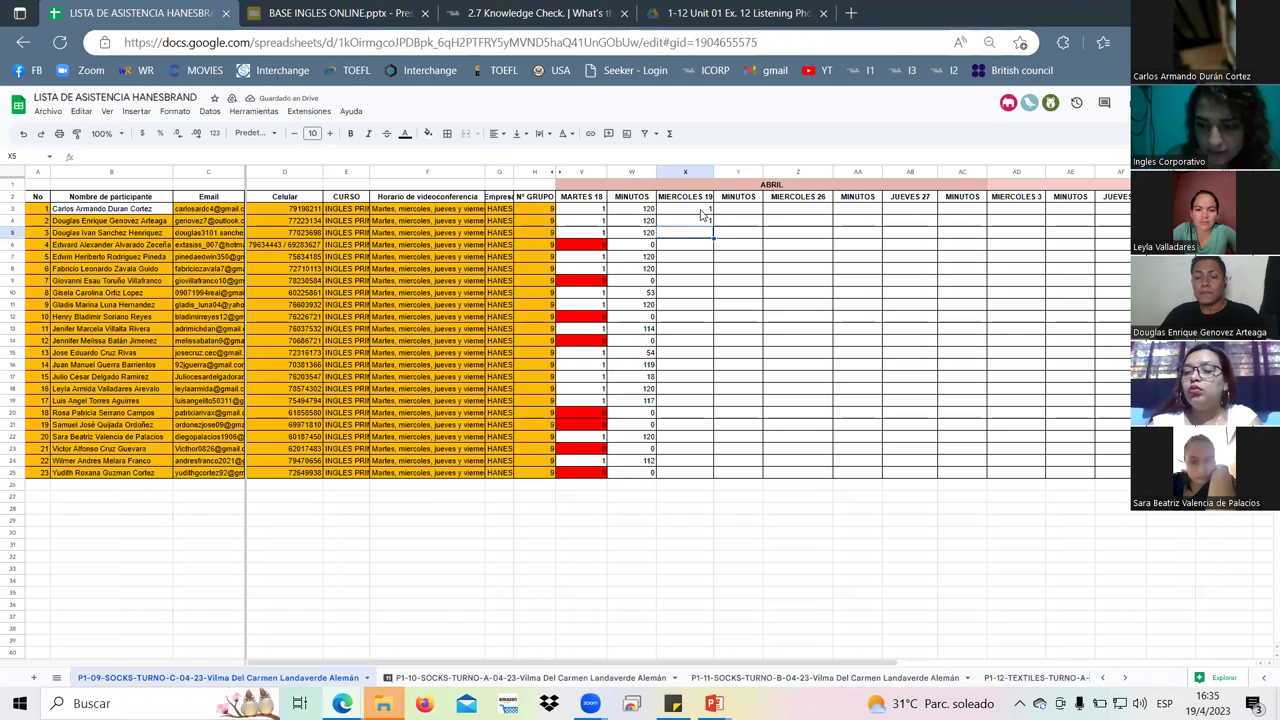
text(0)
key(Return)
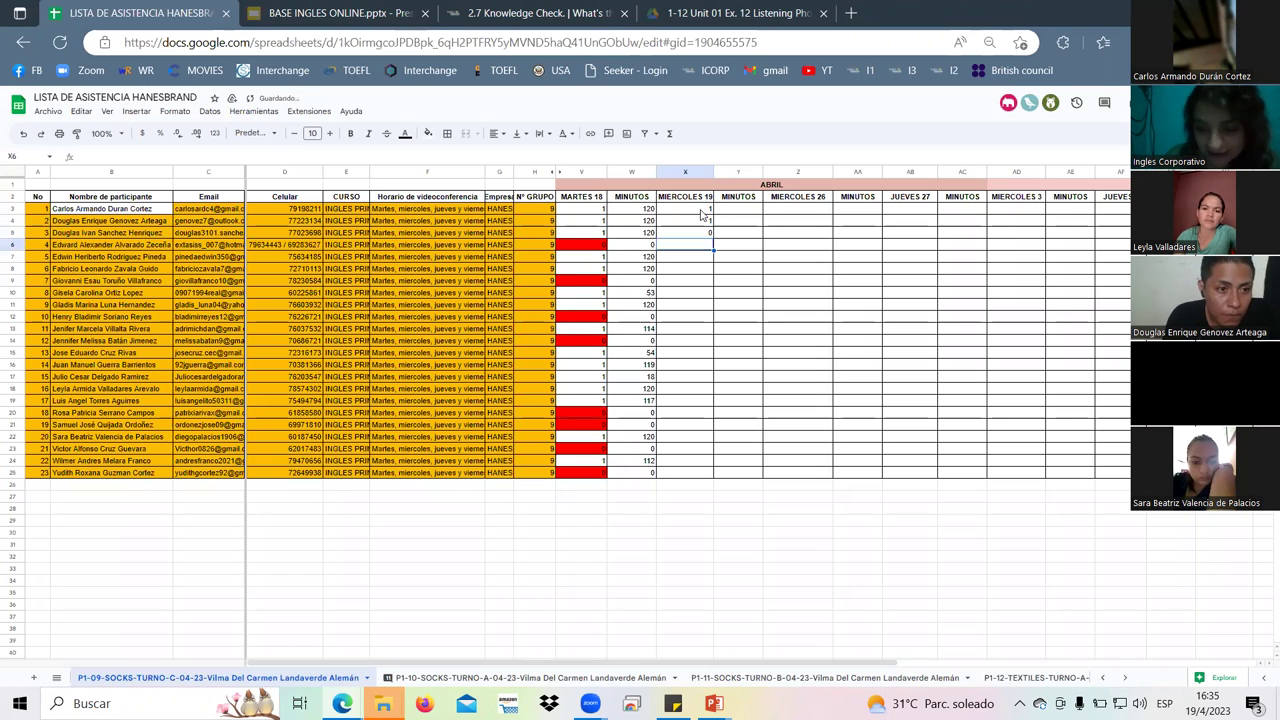
text(1)
key(Return)
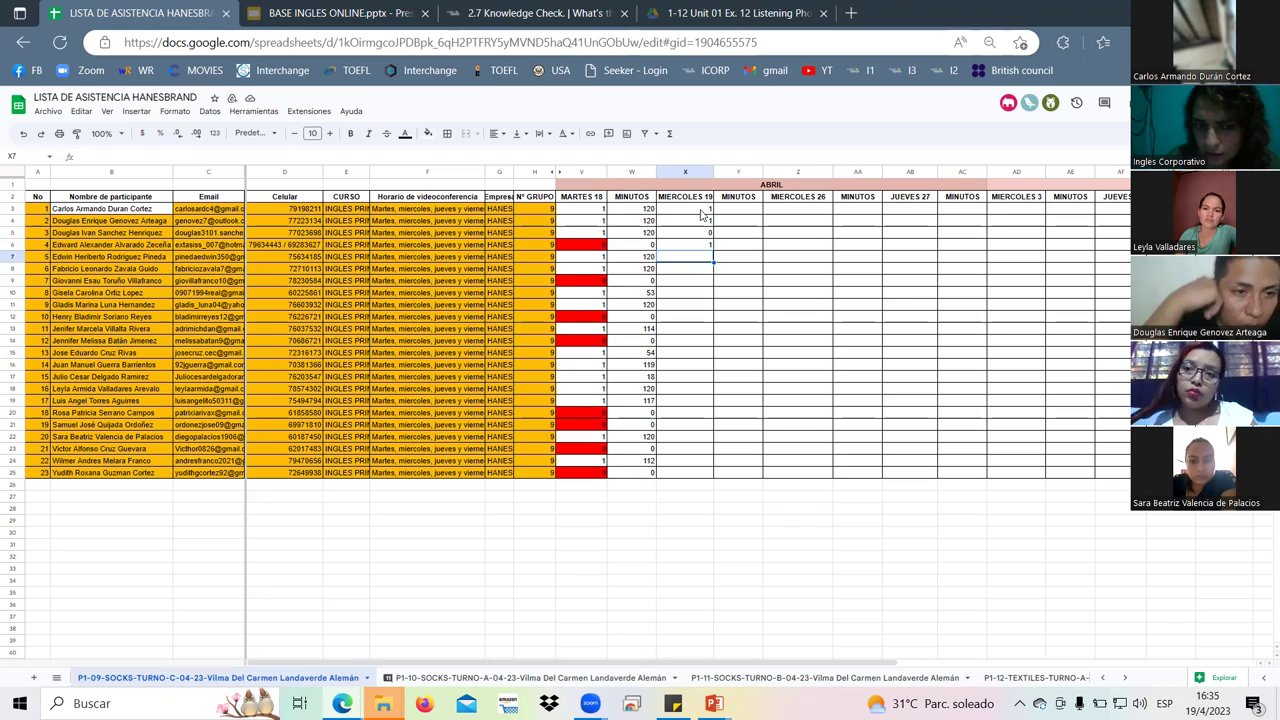
text(1)
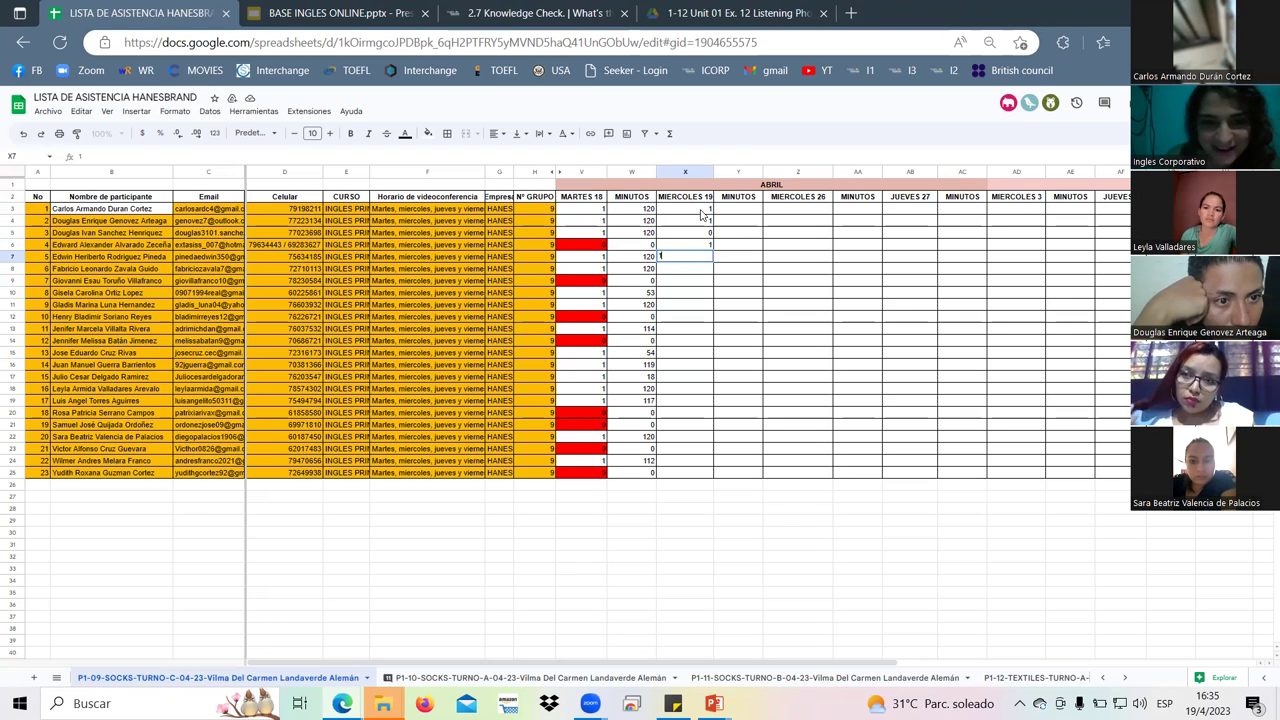
key(Return)
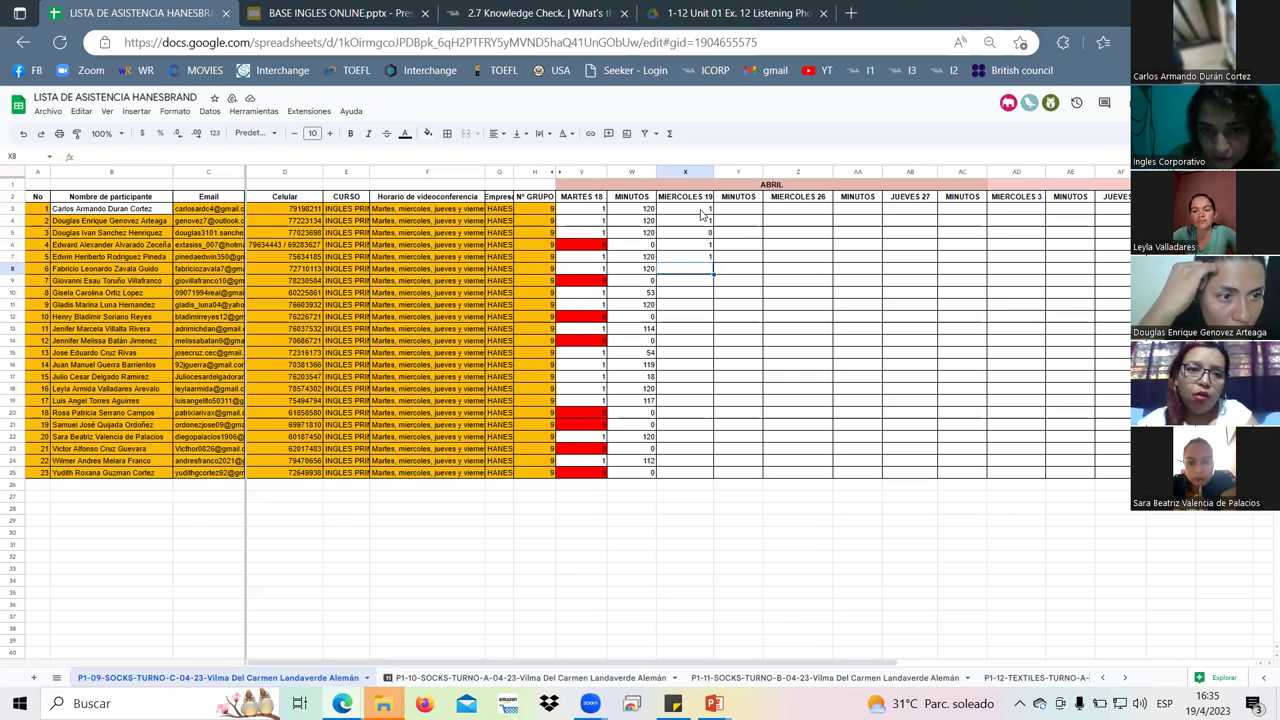
text(1)
key(Return)
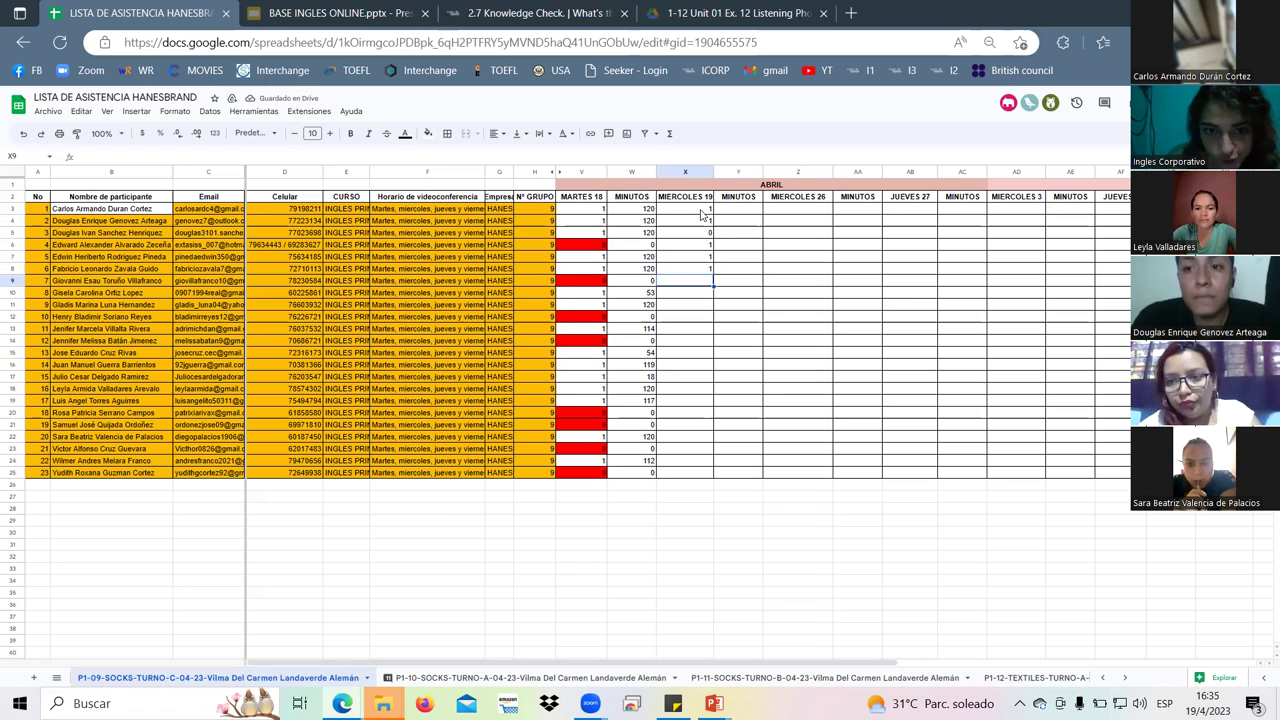
Fill the MIERCOLES 19 attendance in cells X9 to X14 with 0, 0, 1, 0, 1, 0.
text(0)
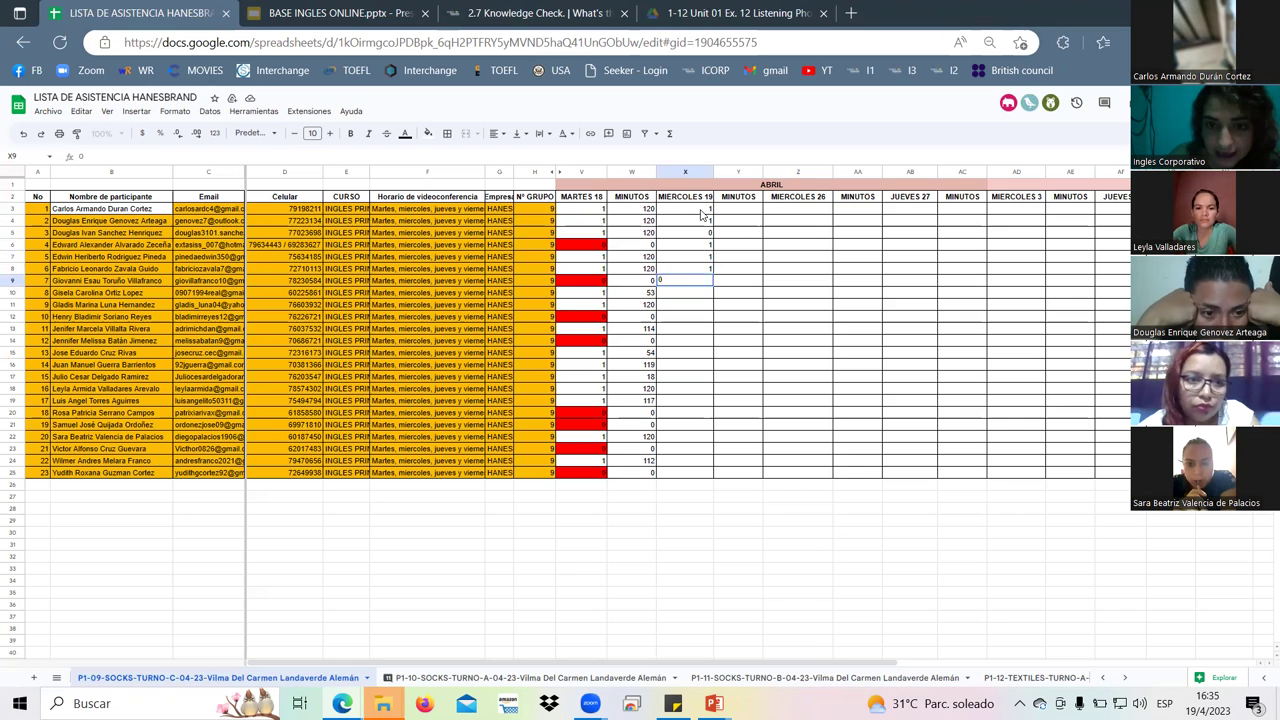
key(Return)
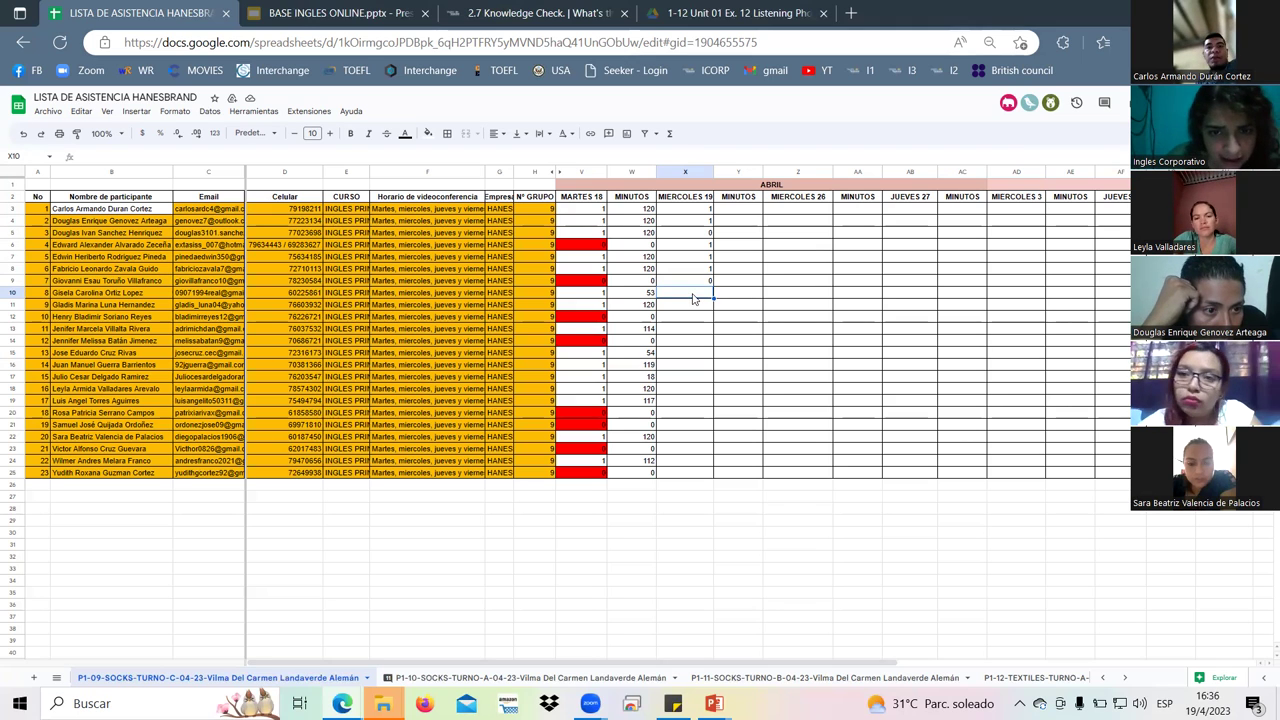
text(0)
key(Return)
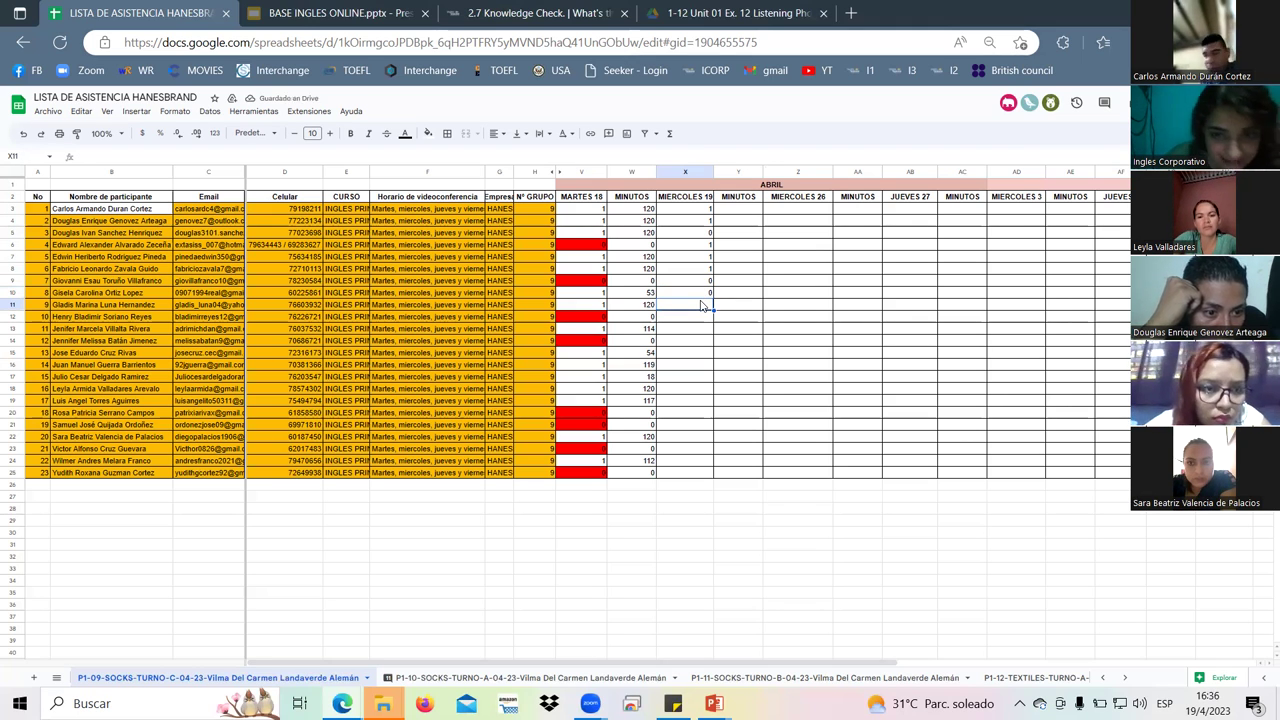
text(1)
key(Return)
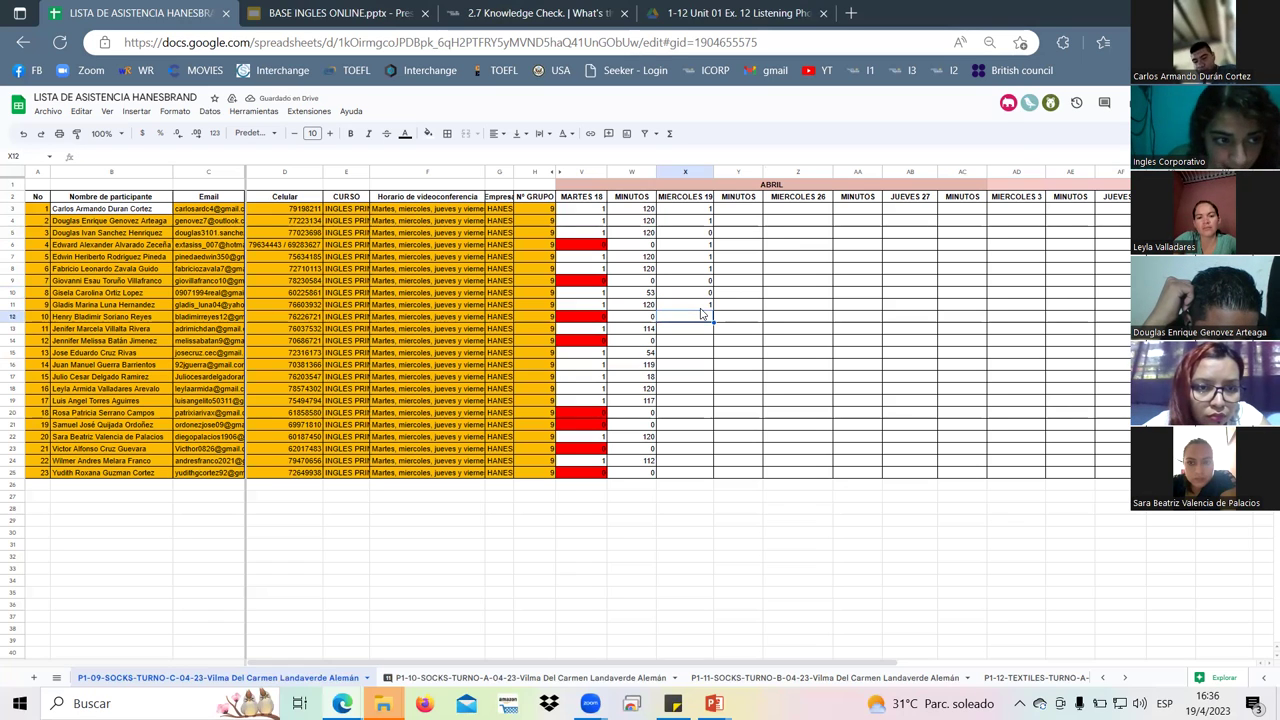
text(0)
key(Return)
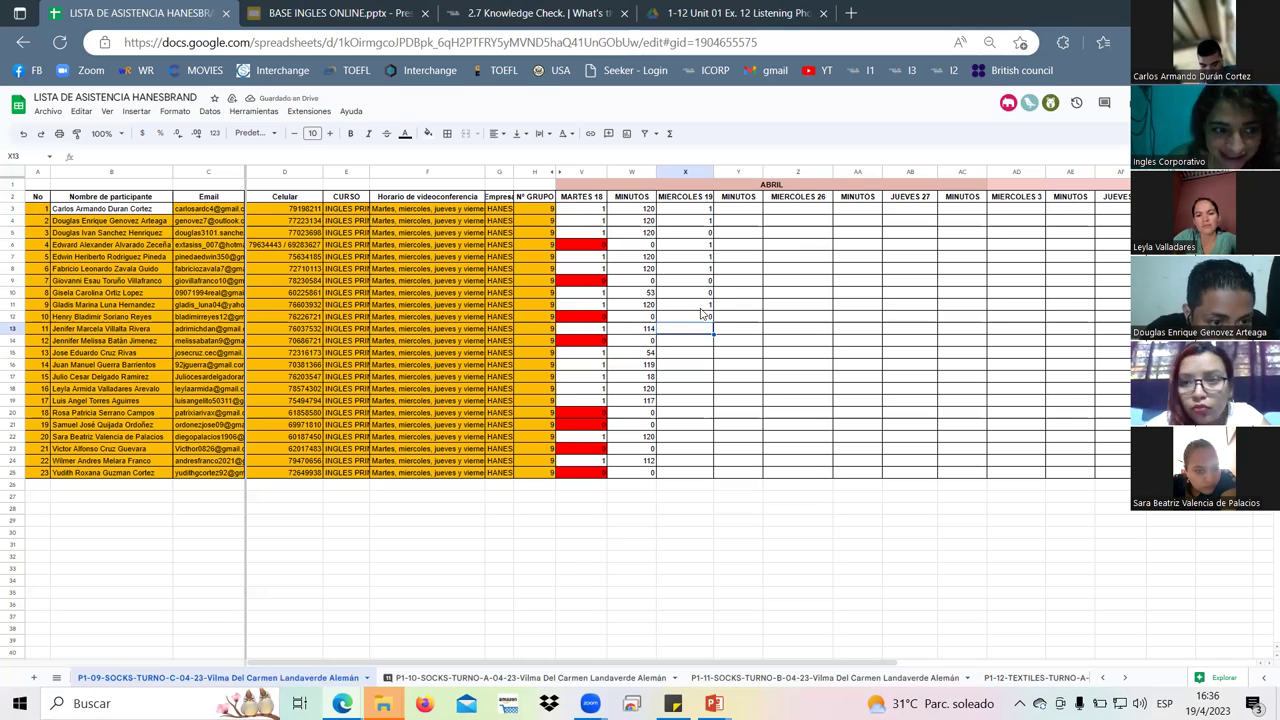
text(1)
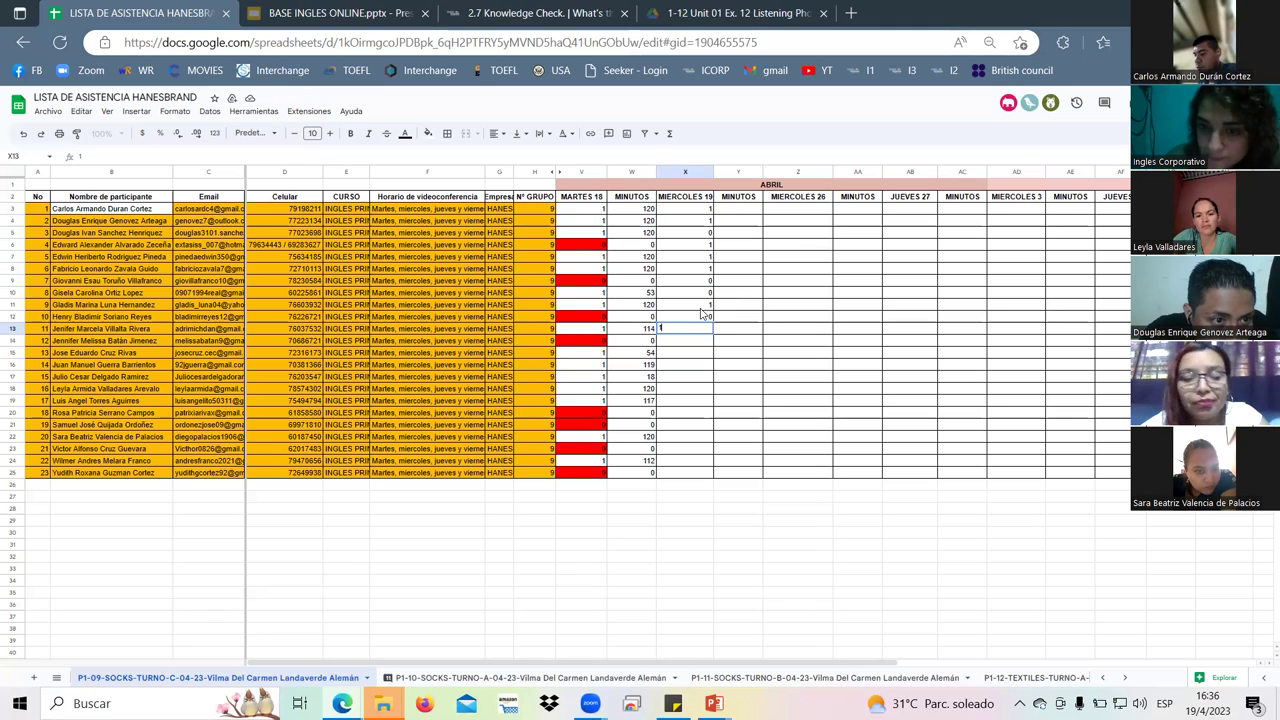
key(Return)
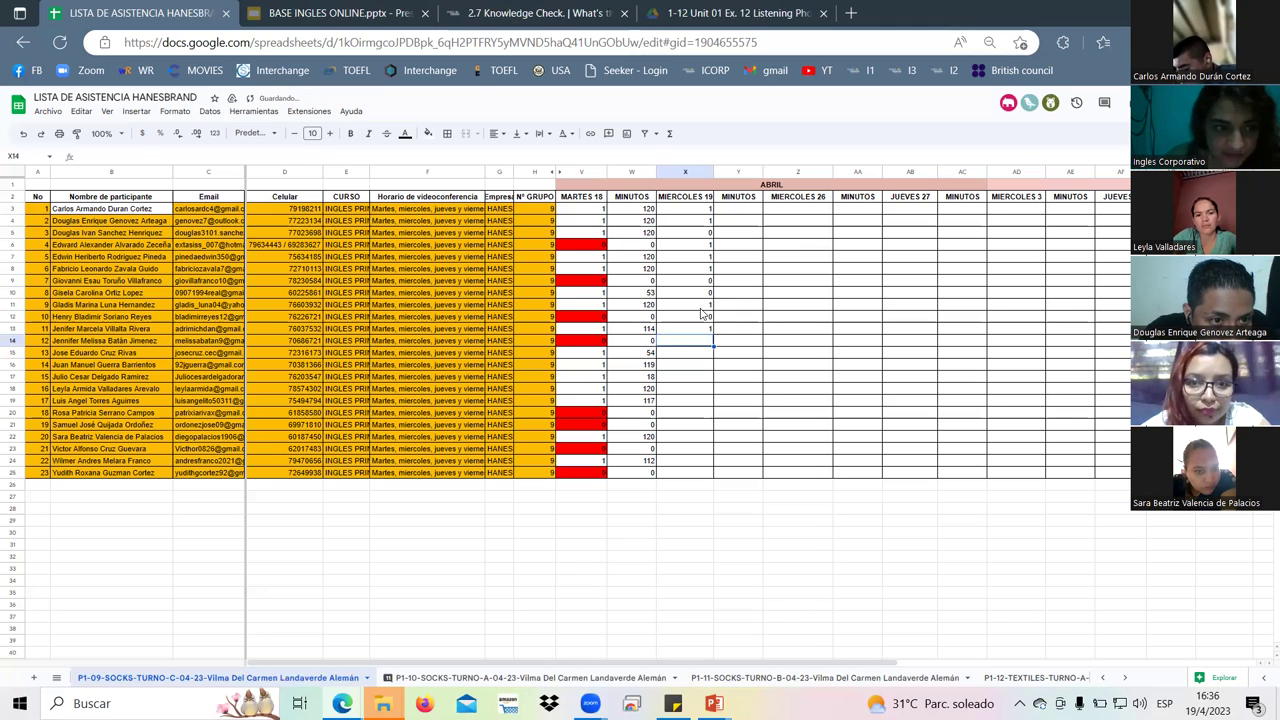
text(0)
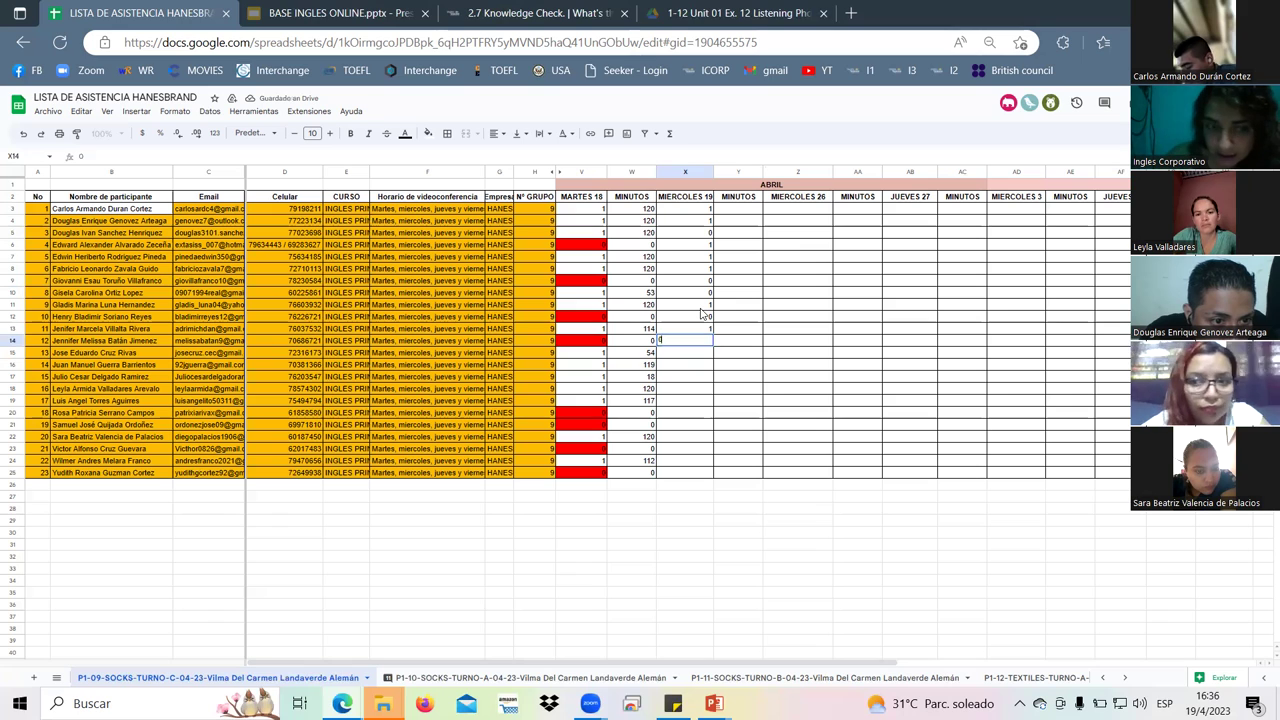
key(Return)
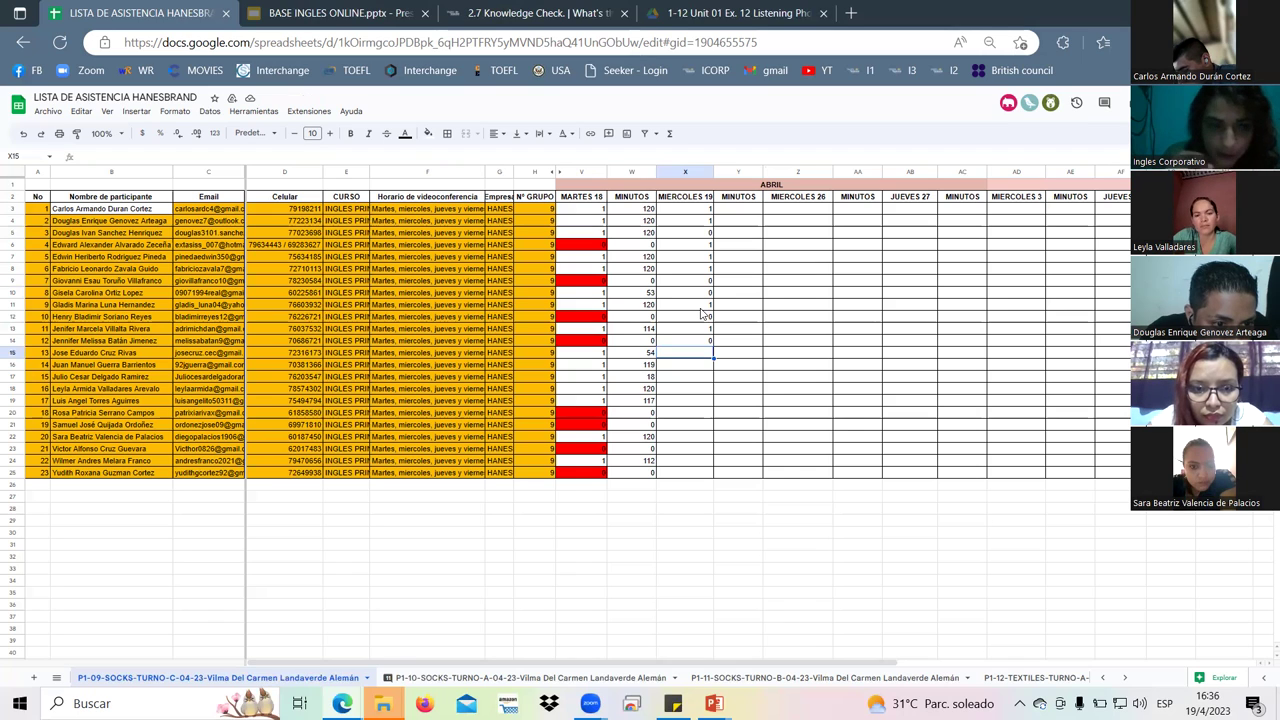
Enter the MIERCOLES 19 attendance values 1, 1, 0, 1, 1 in cells X15 to X19.
text(1)
key(Return)
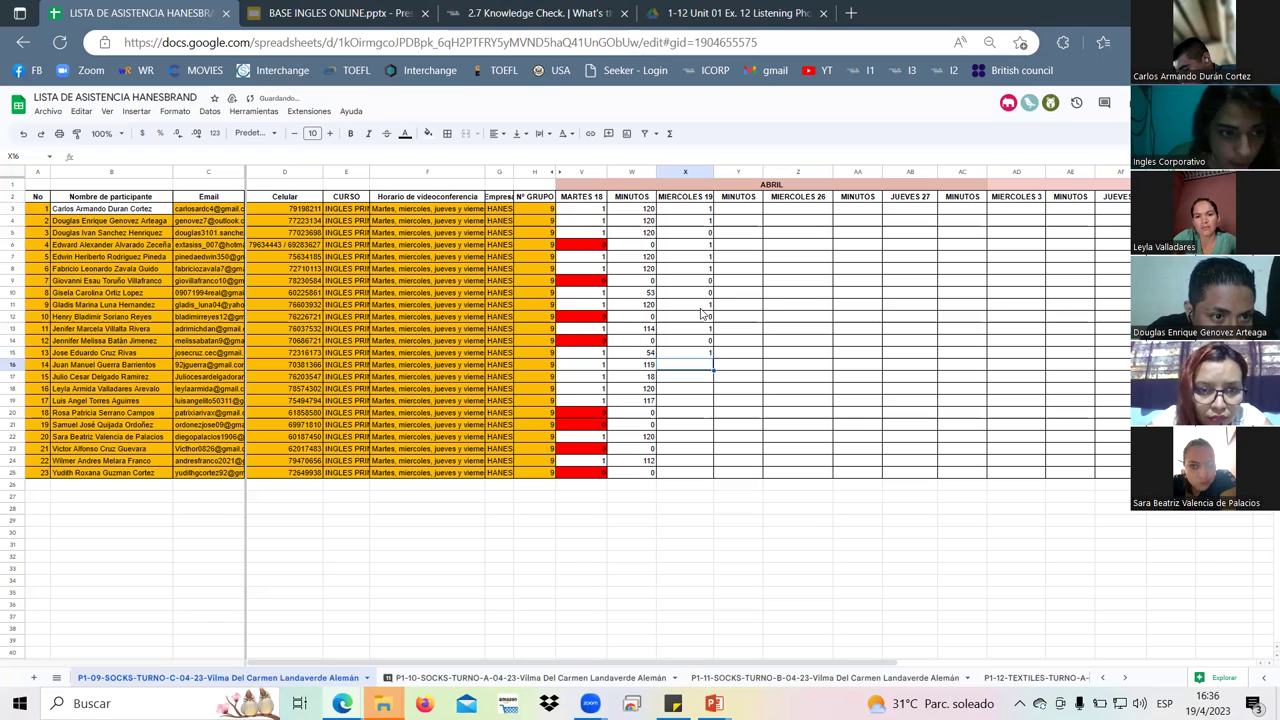
text(1)
key(Return)
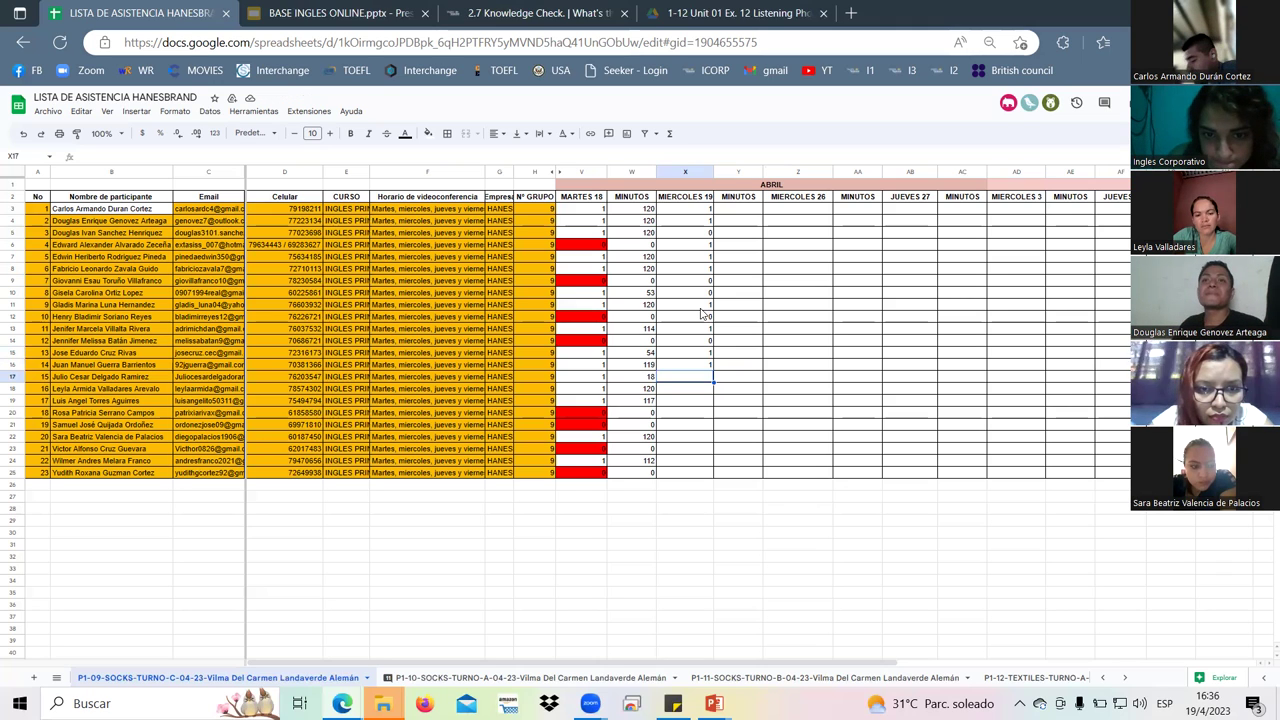
text(0)
key(Return)
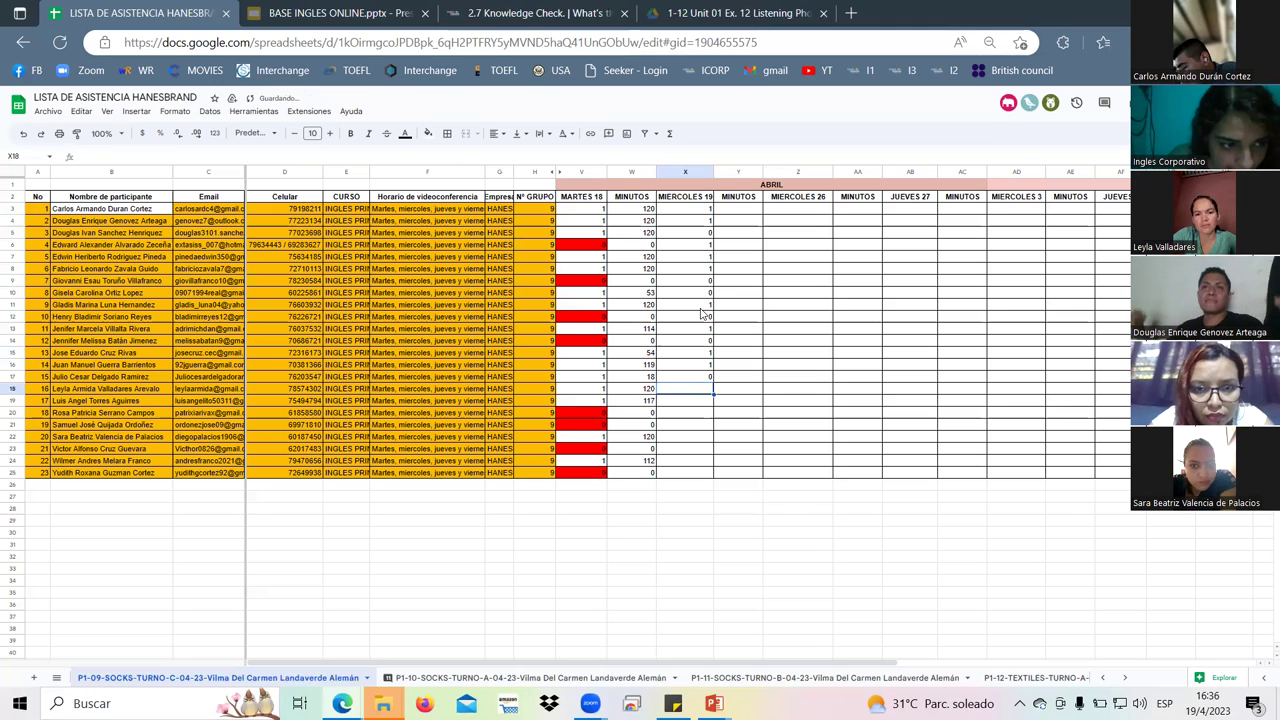
text(1)
key(Return)
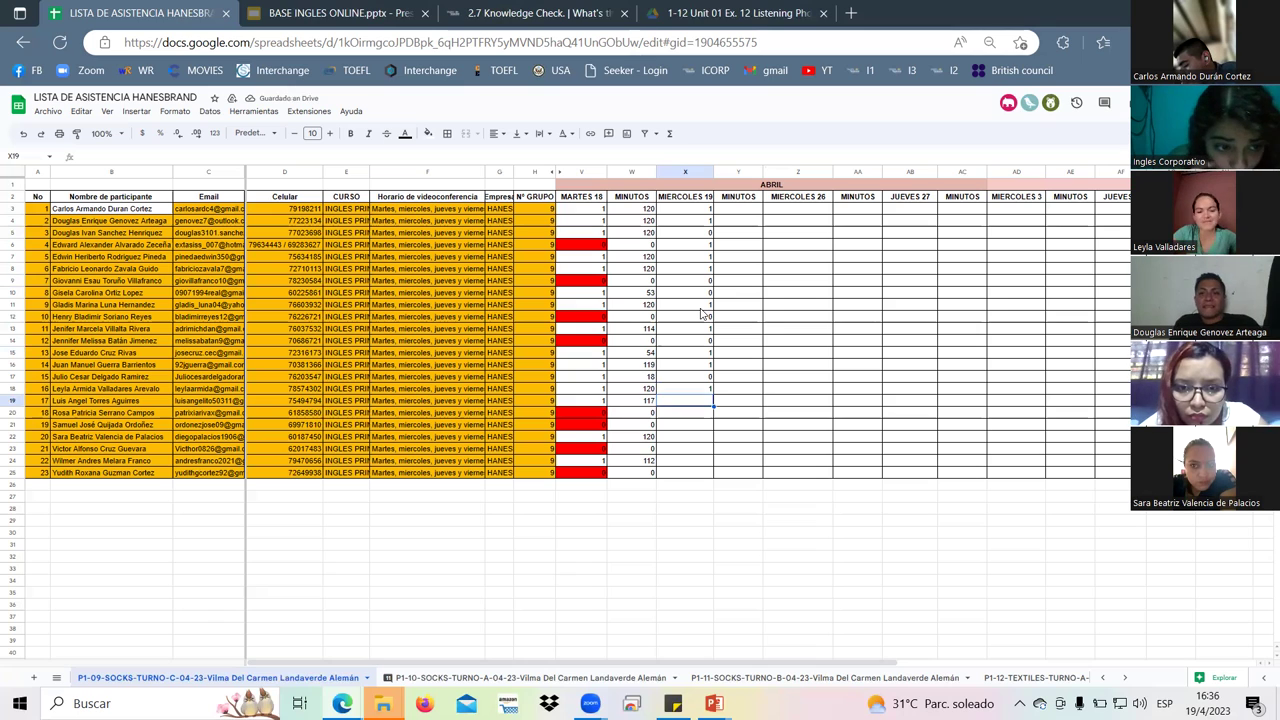
text(1)
key(Return)
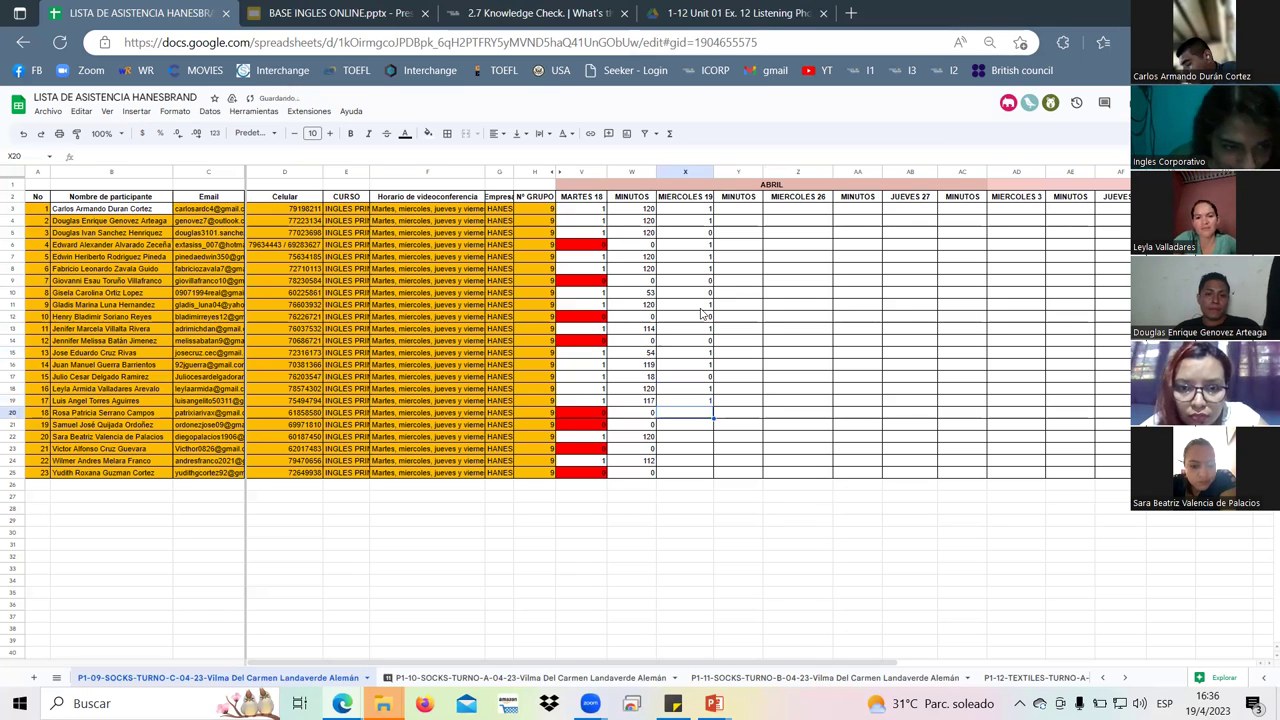
Enter the MIERCOLES 19 attendance values 0, 0, 1, 0, 1, 0 in cells X20 to X25.
text(0)
key(Return)
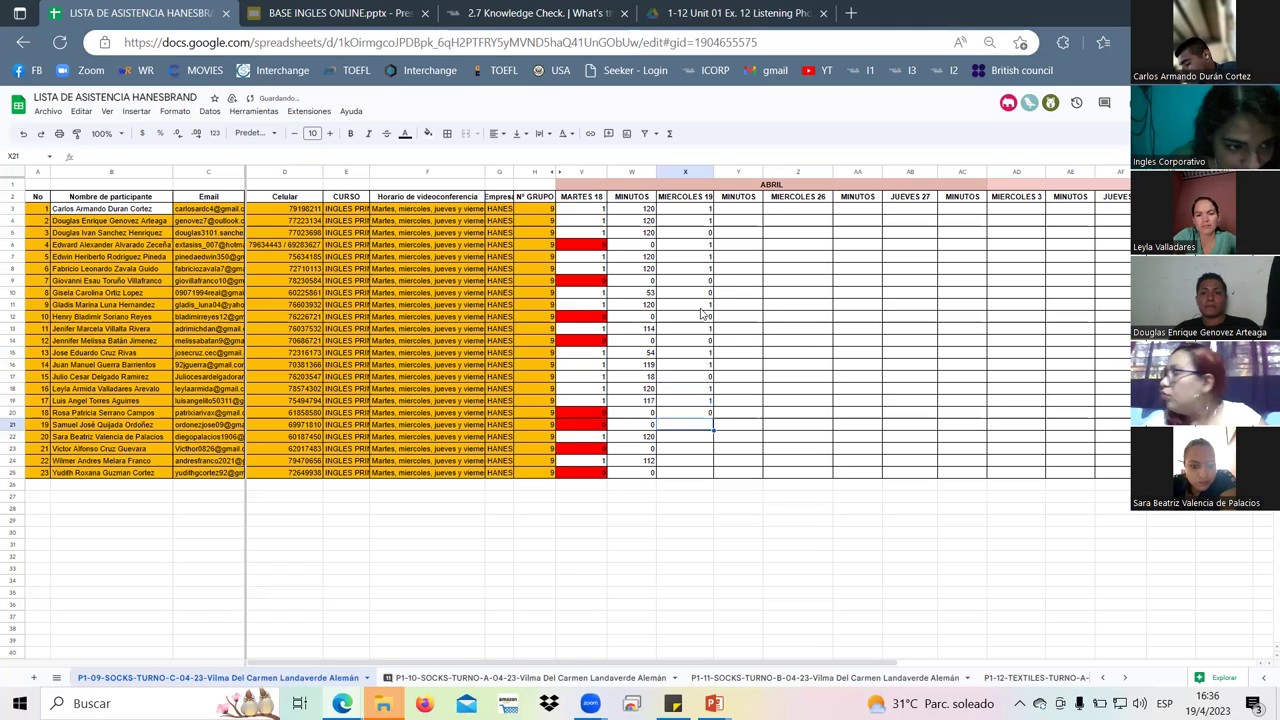
text(0)
key(Return)
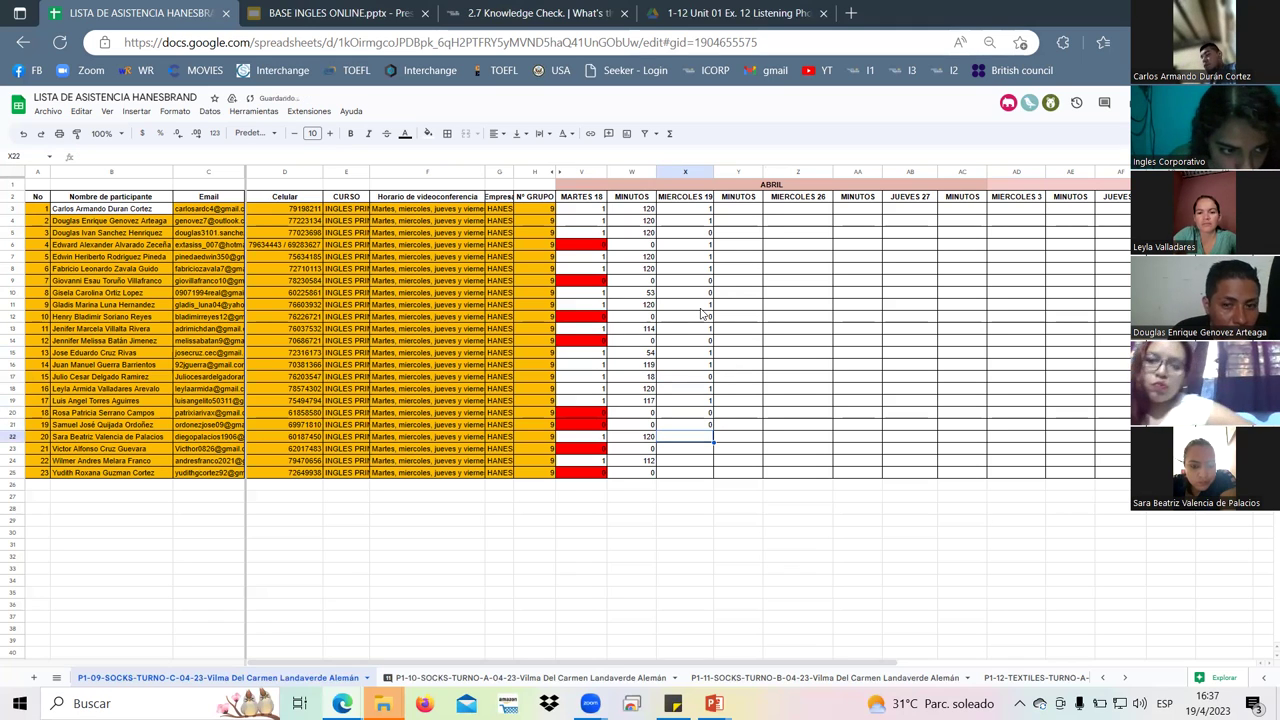
text(1)
key(Return)
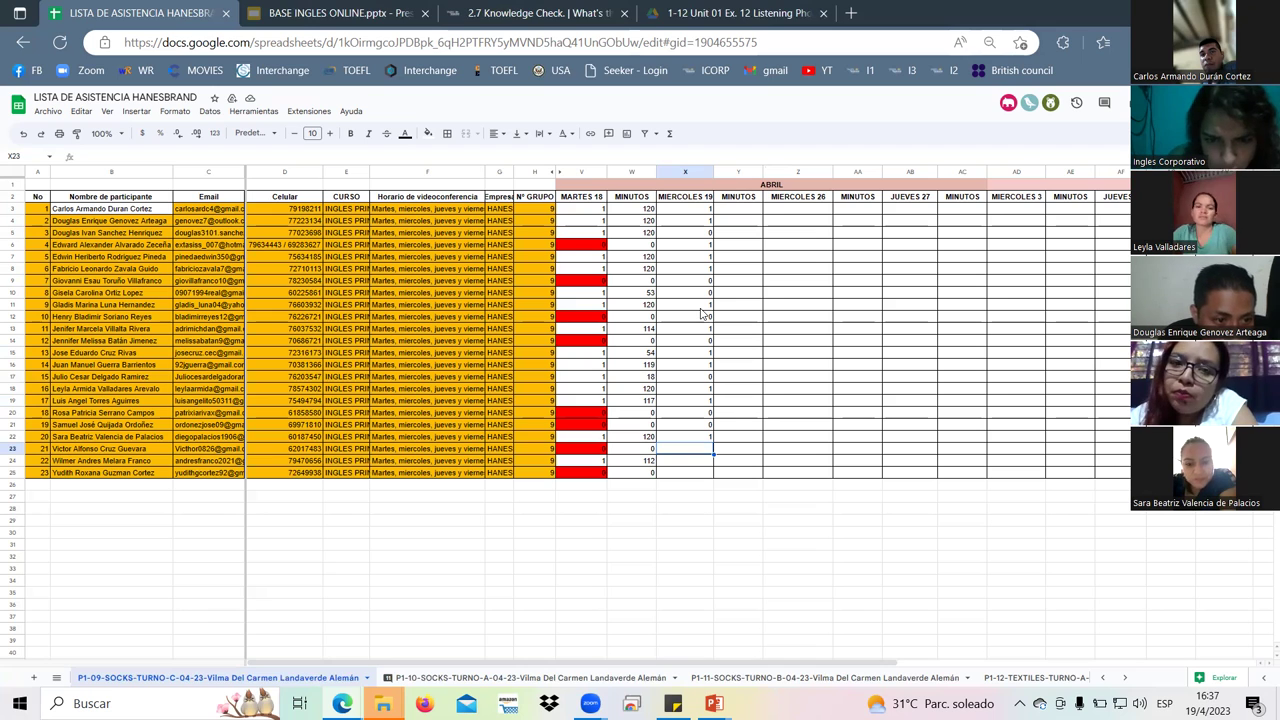
text(0)
key(Return)
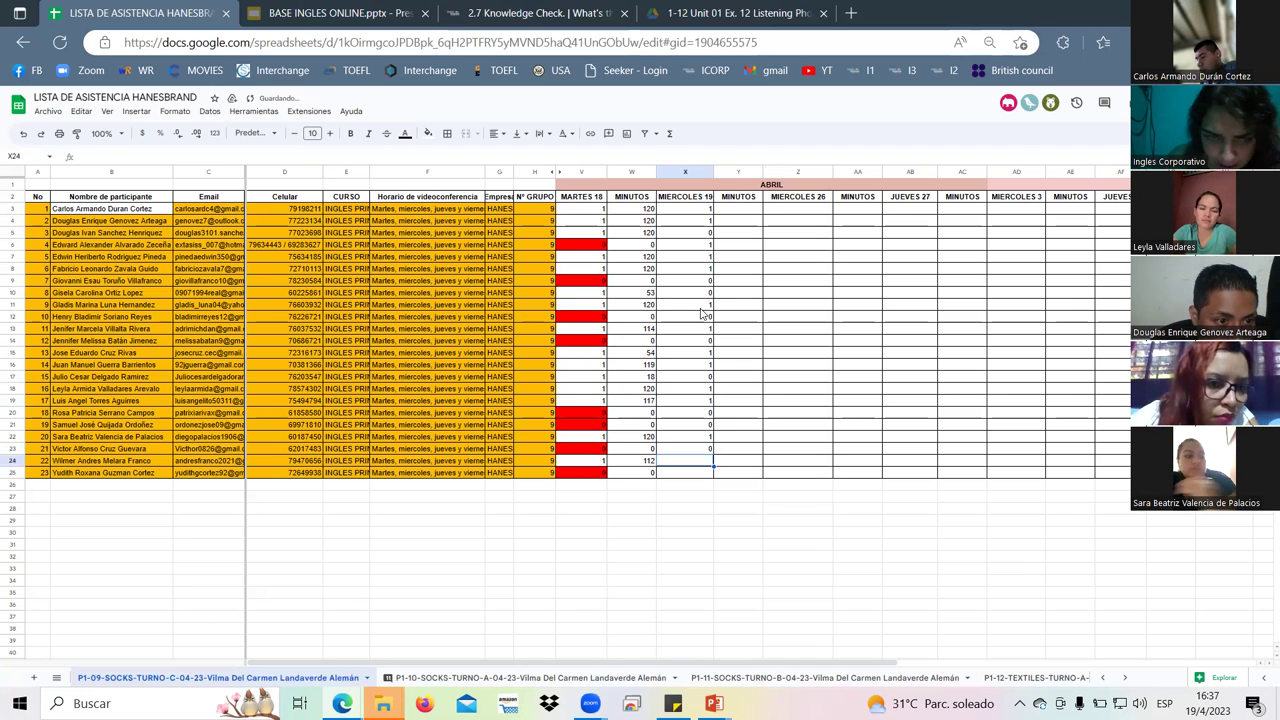
text(1)
key(Return)
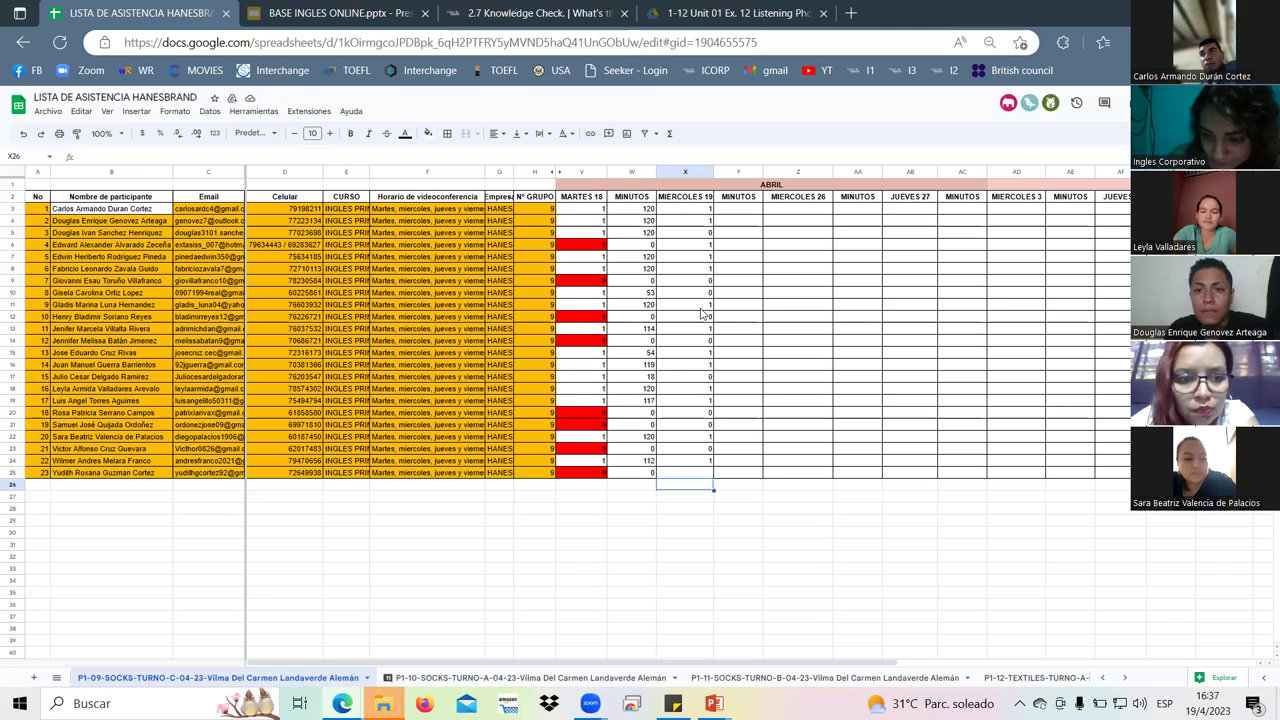
text(0)
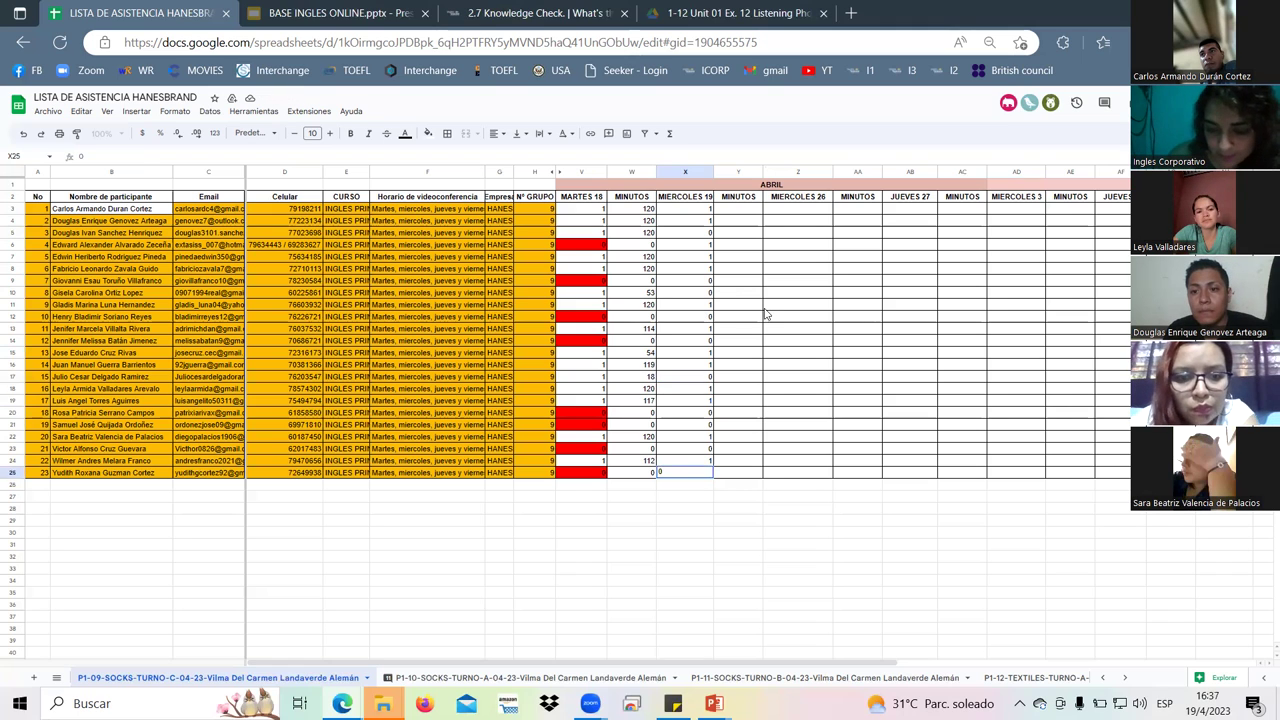
key(Return)
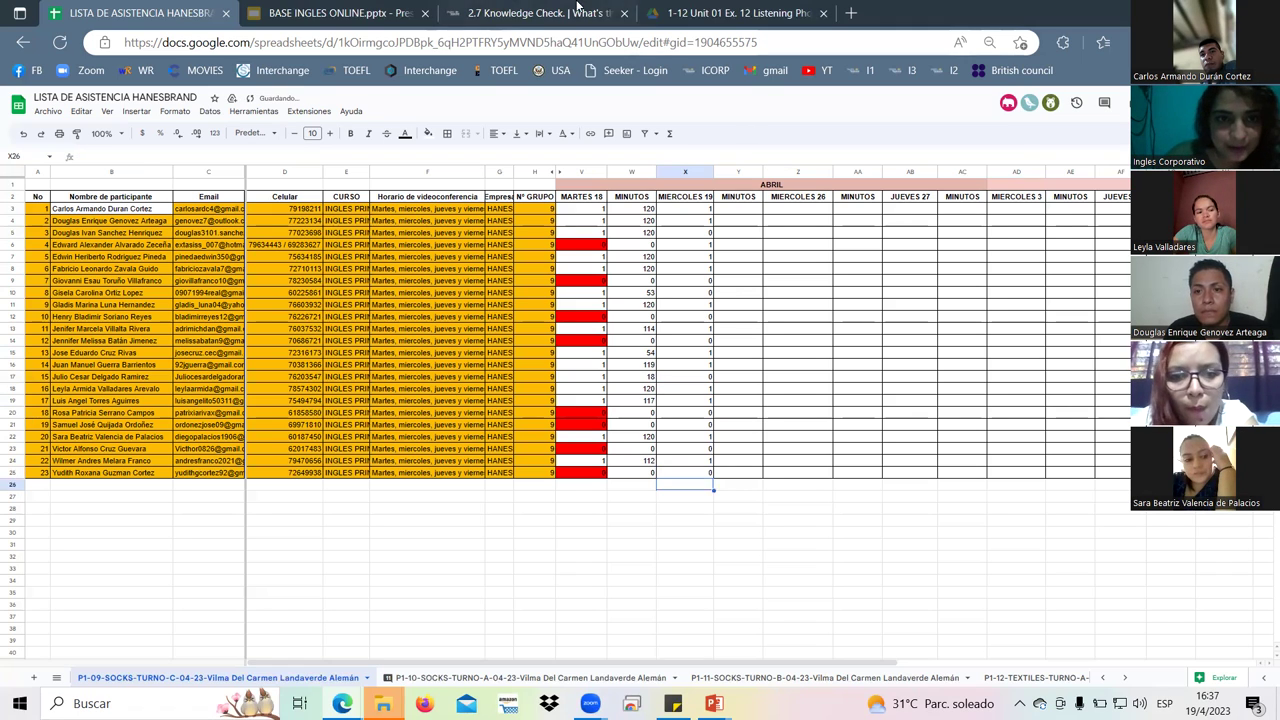
Switch to the online English course, open 2.8 Lesson Objective and highlight the English objective from "will learn how to use prepositions" onward.
click(527, 14)
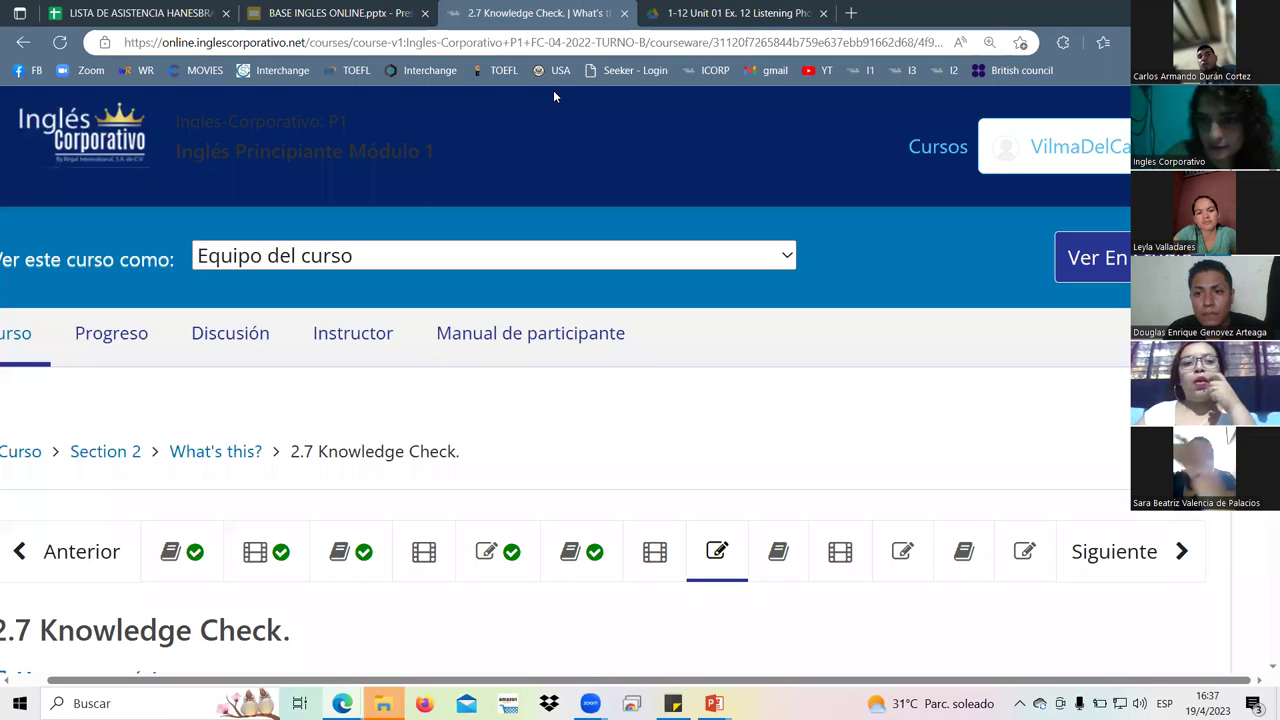
scroll(740, 560, down, 8)
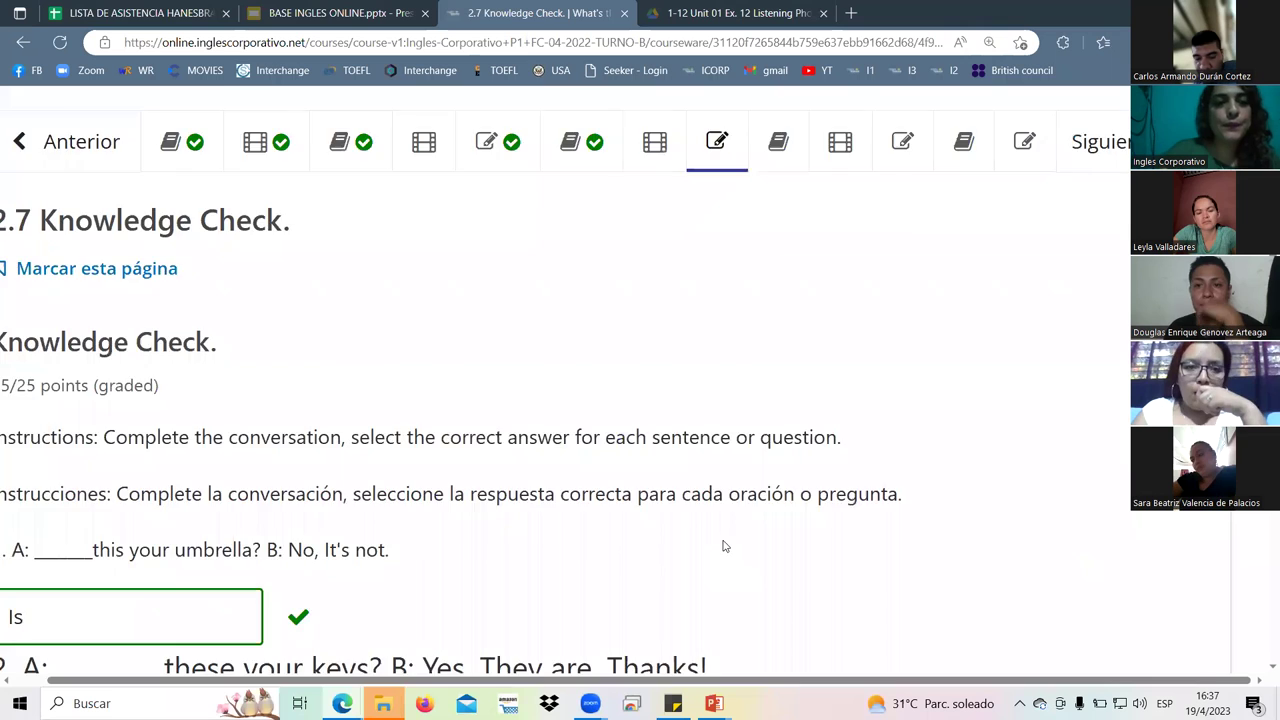
scroll(744, 540, up, 8)
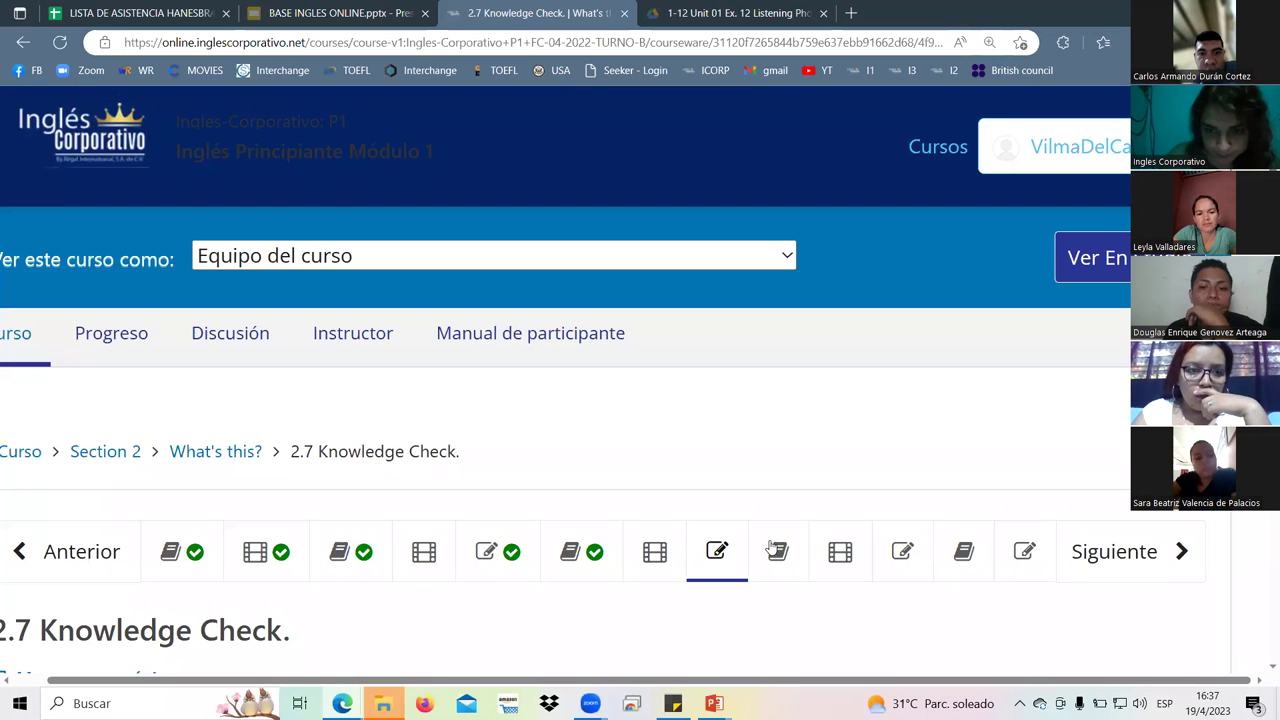
click(778, 552)
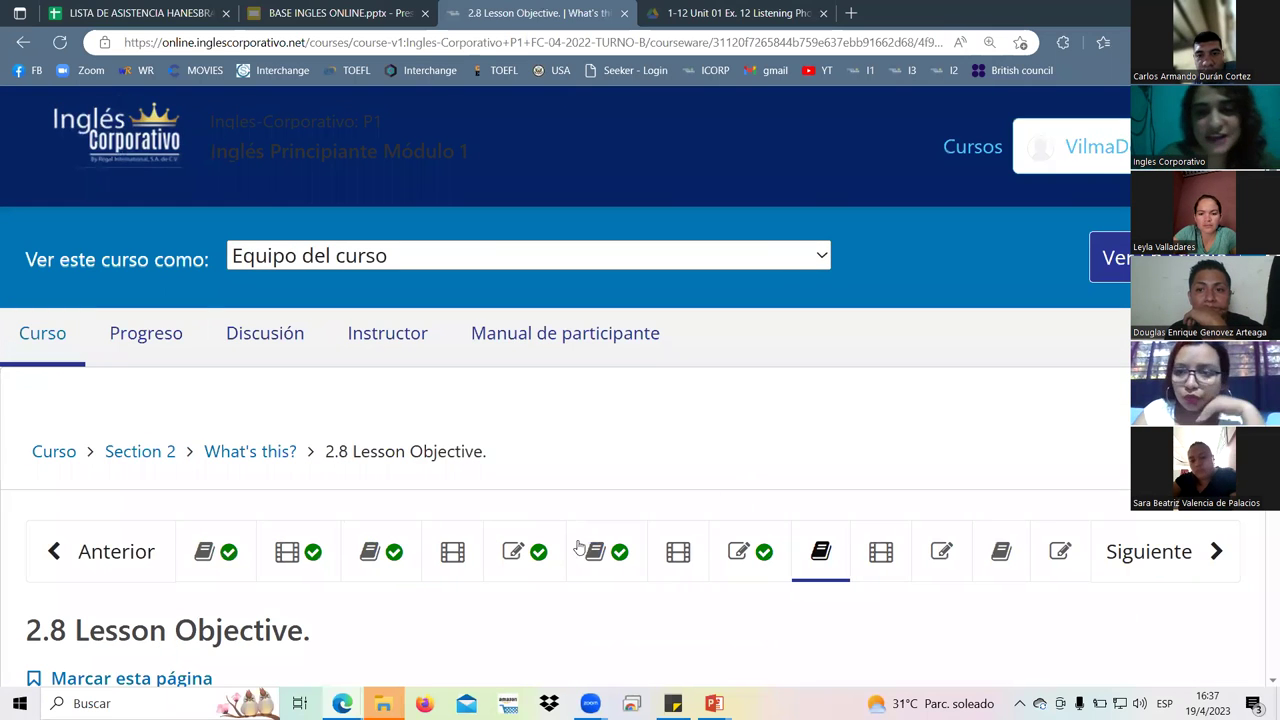
scroll(535, 565, down, 3)
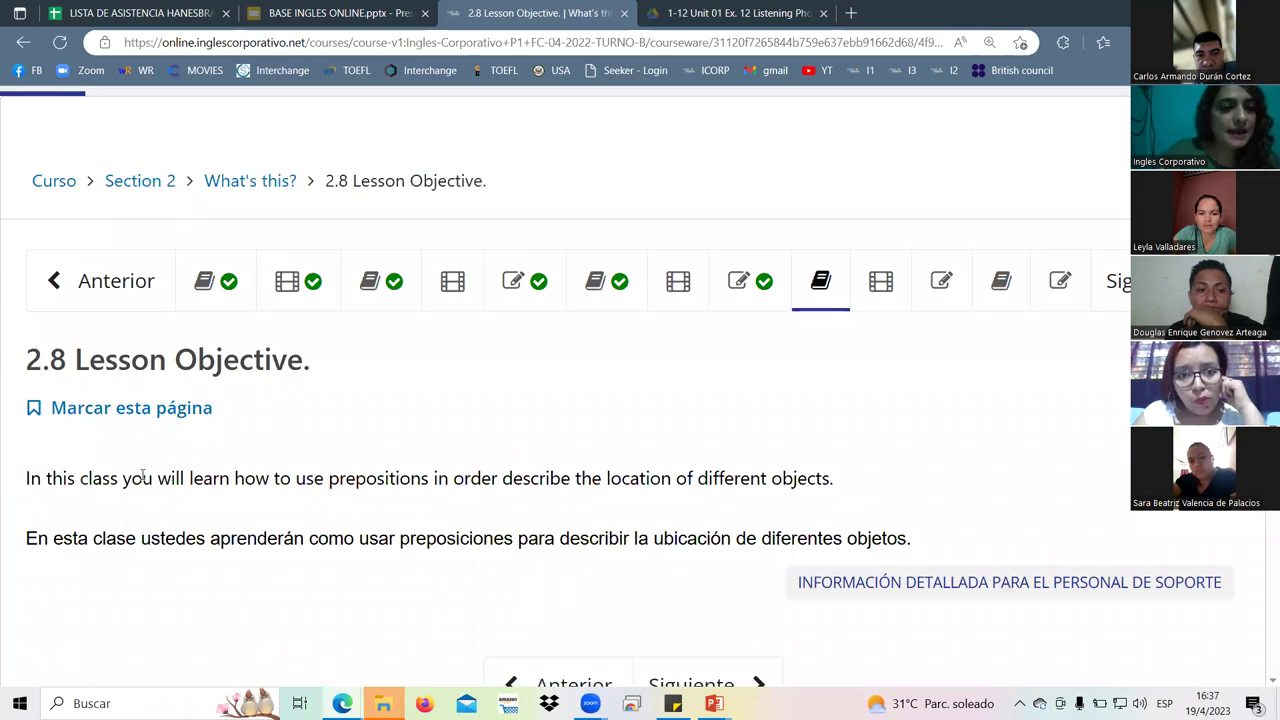
drag(157, 478, 853, 485)
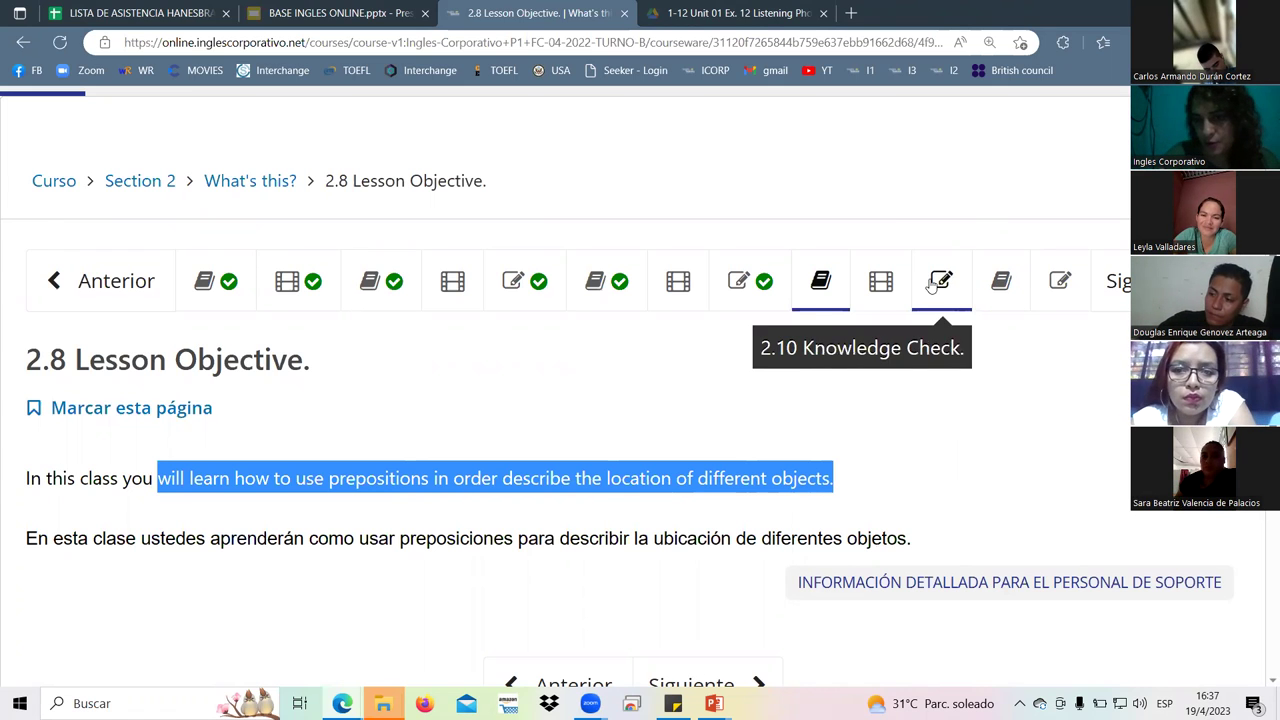
Open the 2.9 Prepositions lesson, start its video, pause it near the beginning and dismiss the suggested videos.
click(880, 282)
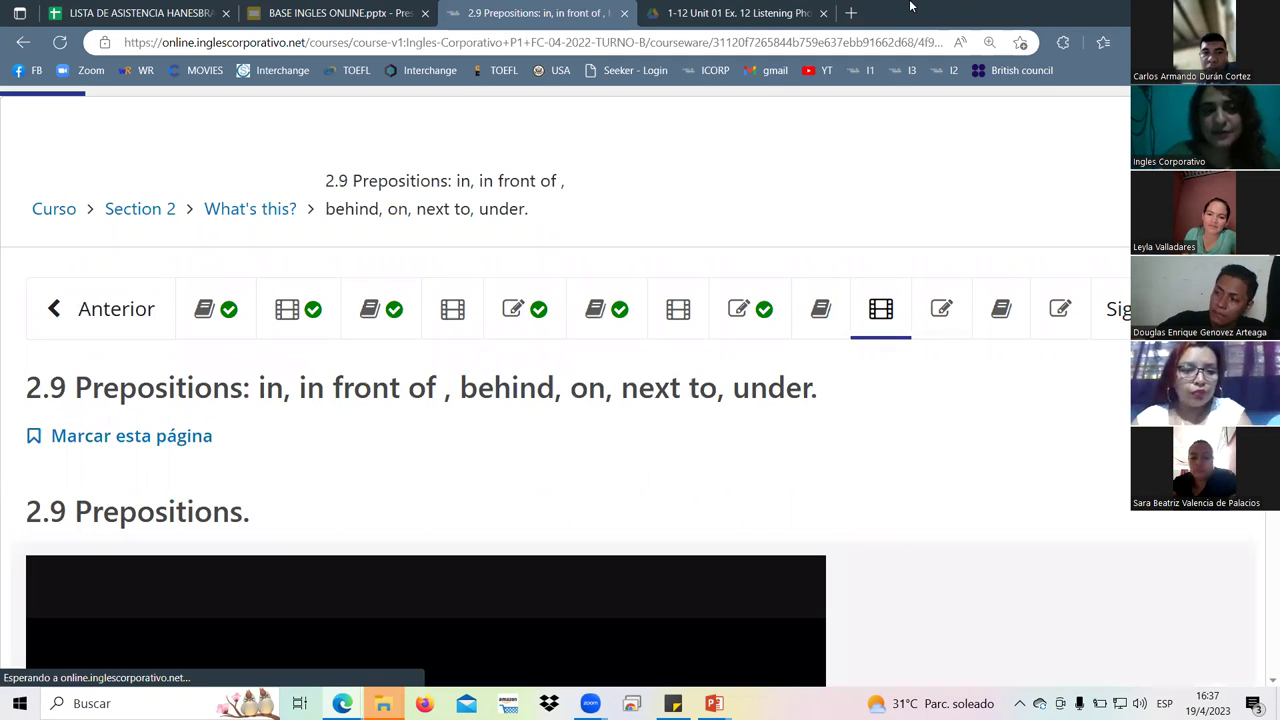
scroll(1063, 437, down, 5)
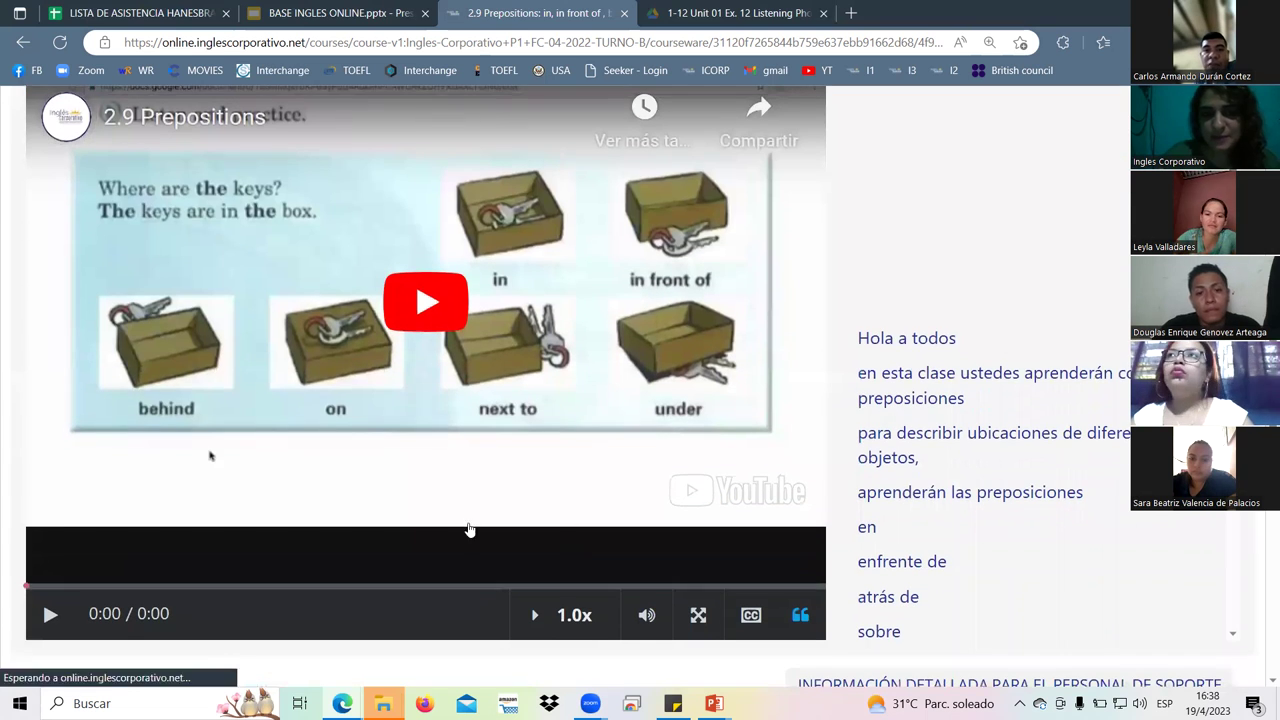
click(421, 404)
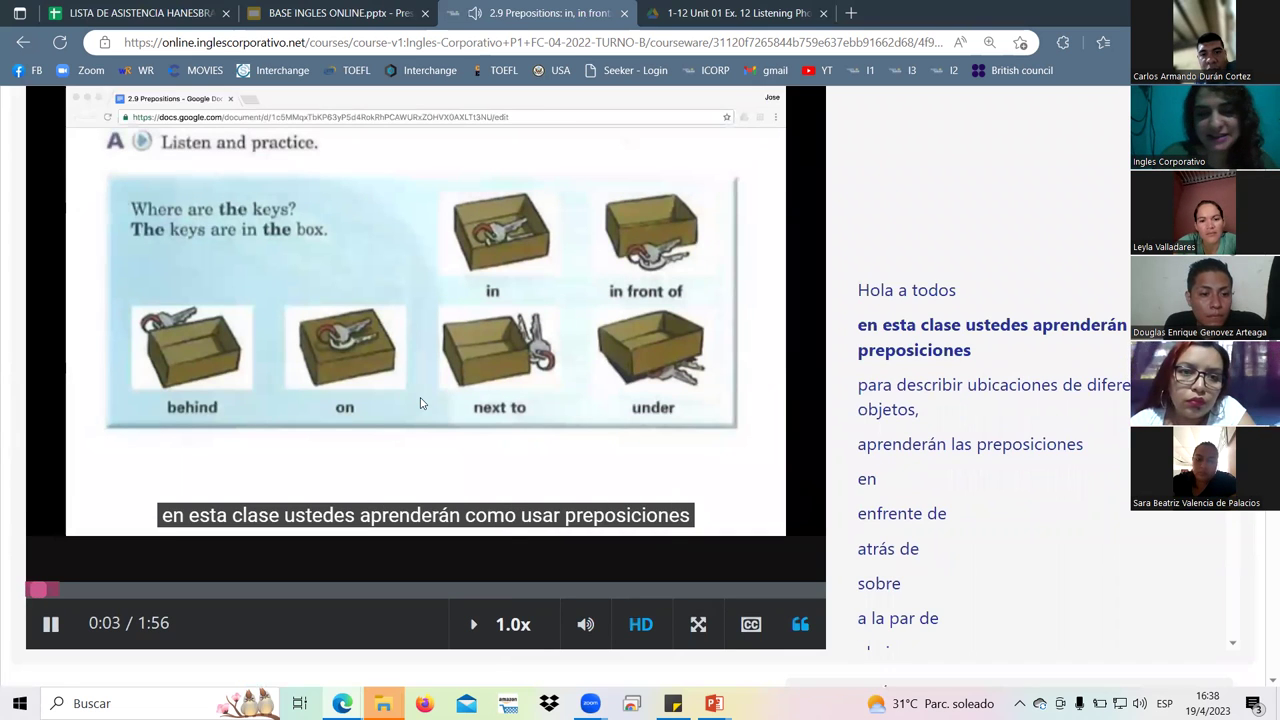
click(421, 404)
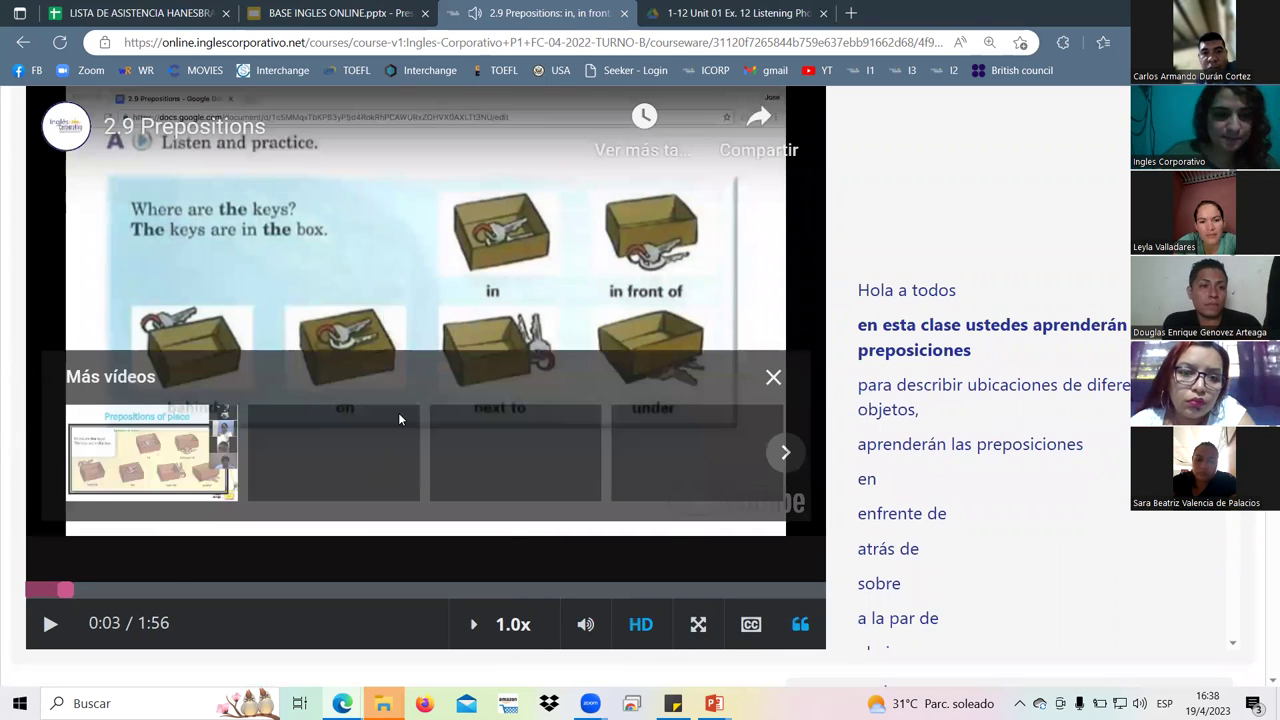
click(772, 377)
click(467, 390)
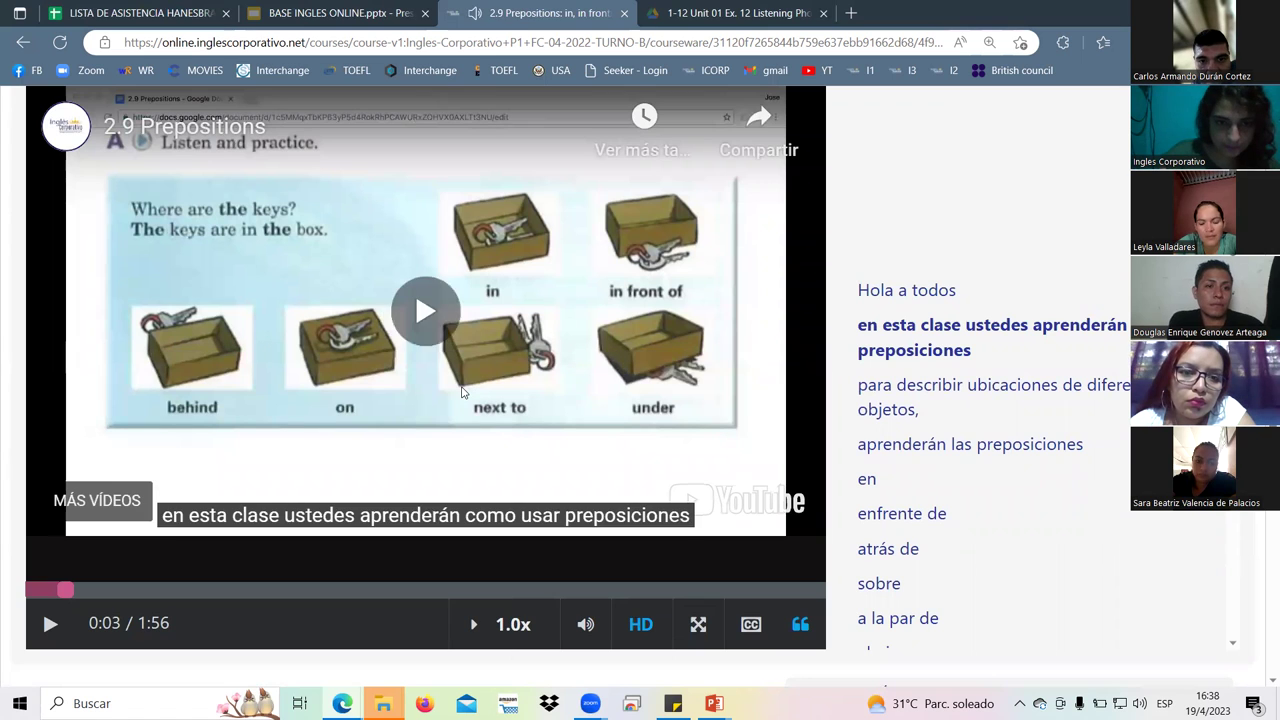